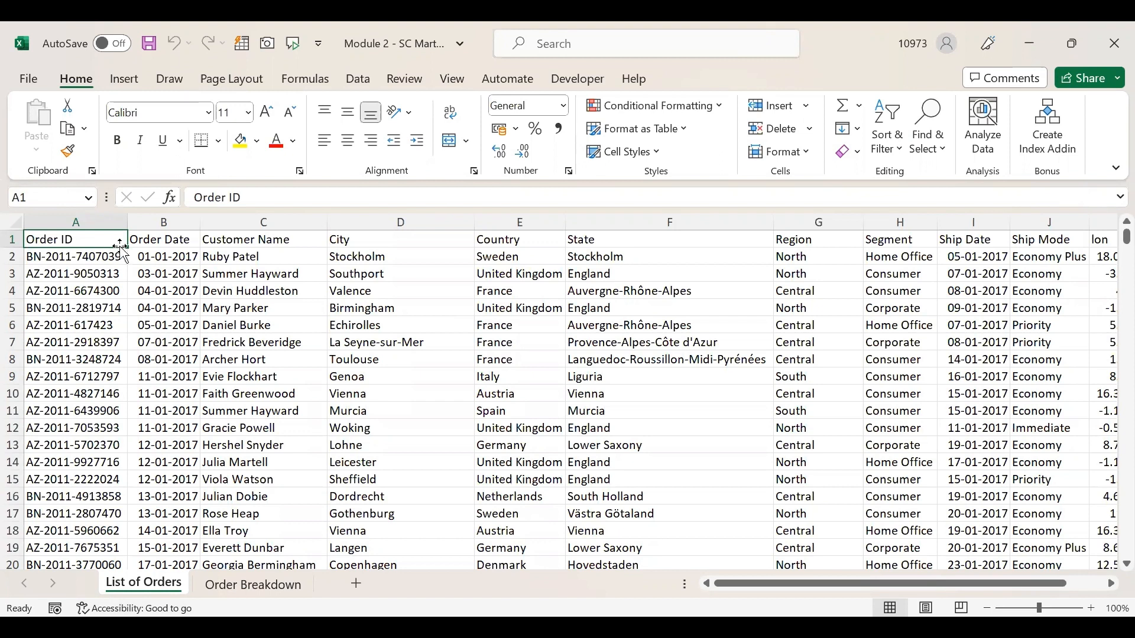
# Review the column headers of the List of Orders sheet from Order Date through lat, and return to Order ID.
pyautogui.click(175, 239)
pyautogui.click(255, 242)
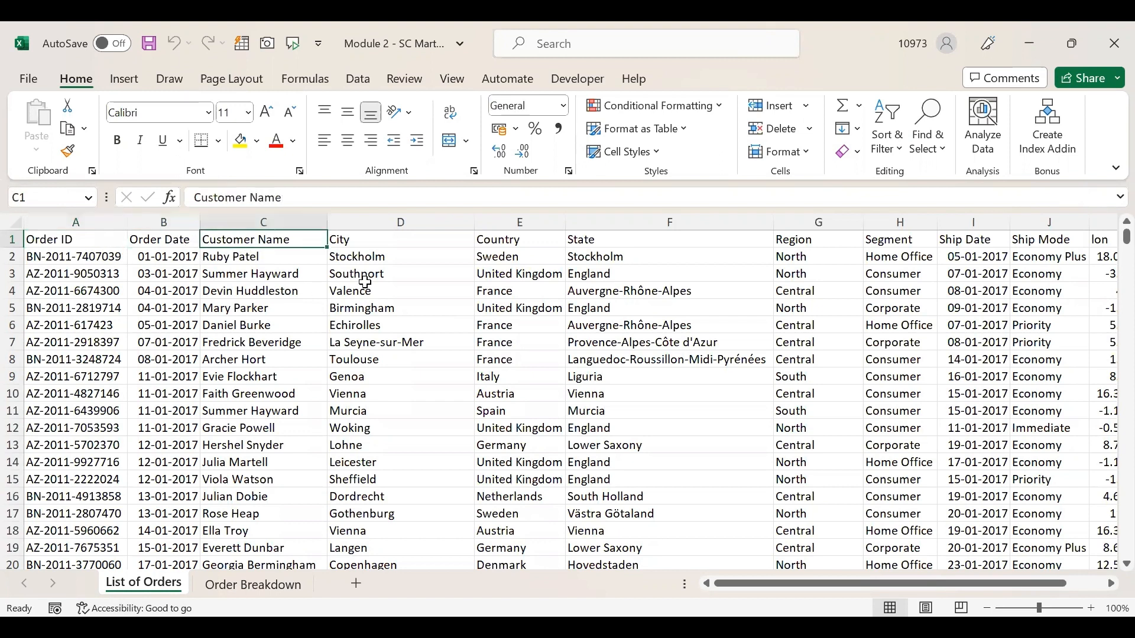
pyautogui.click(390, 242)
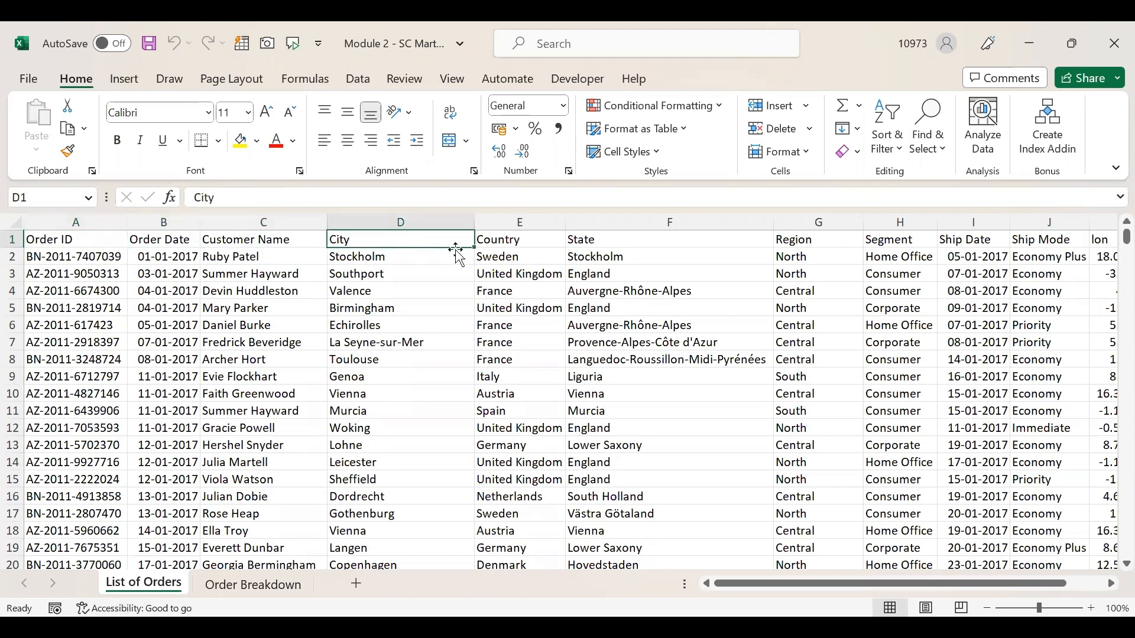
pyautogui.click(798, 240)
pyautogui.press('Right')
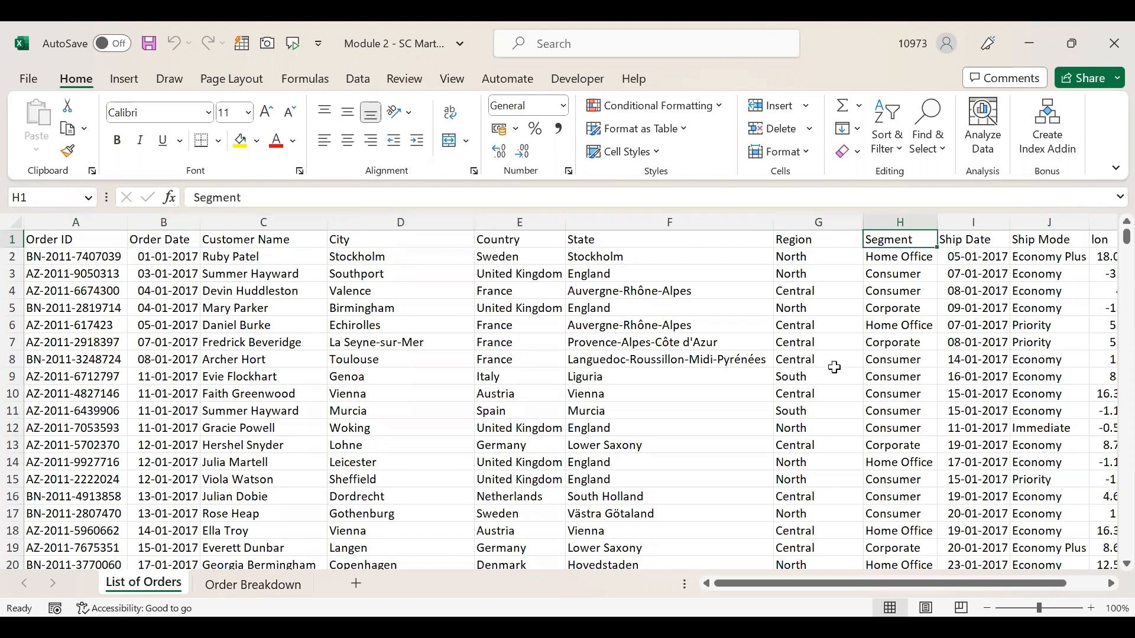
pyautogui.press('Right')
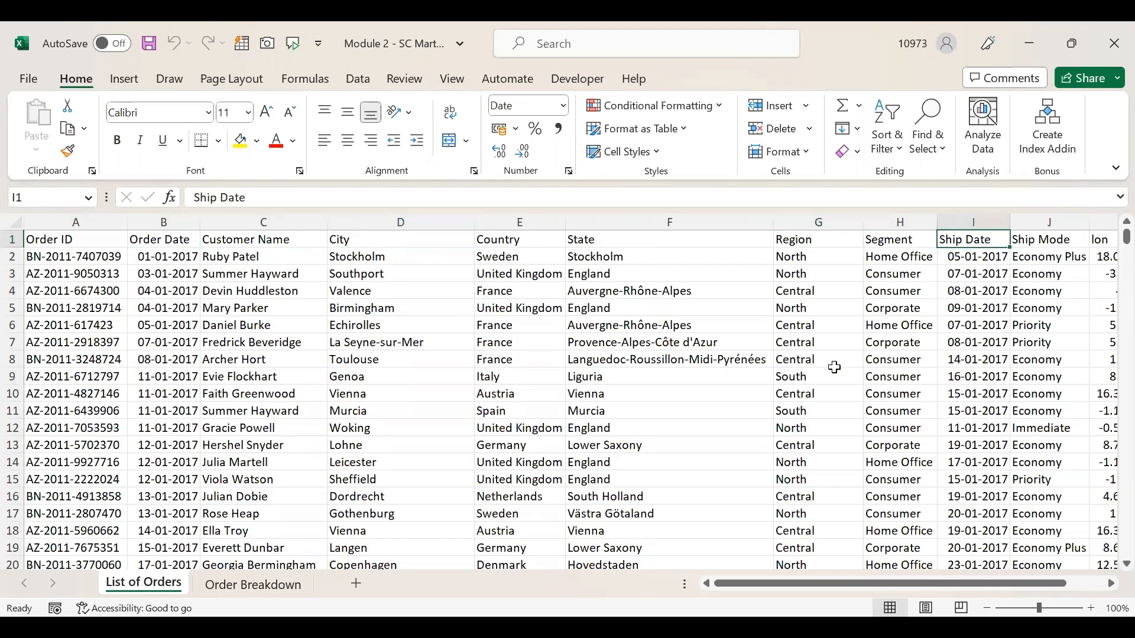
pyautogui.press('Right')
pyautogui.press('Right')
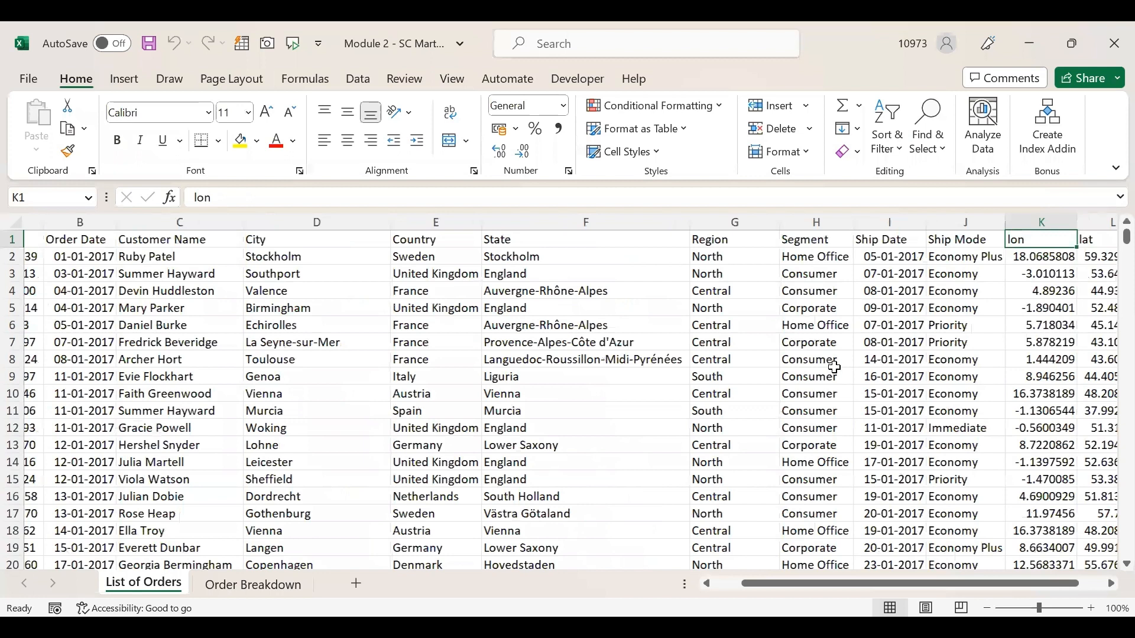
pyautogui.press('Right')
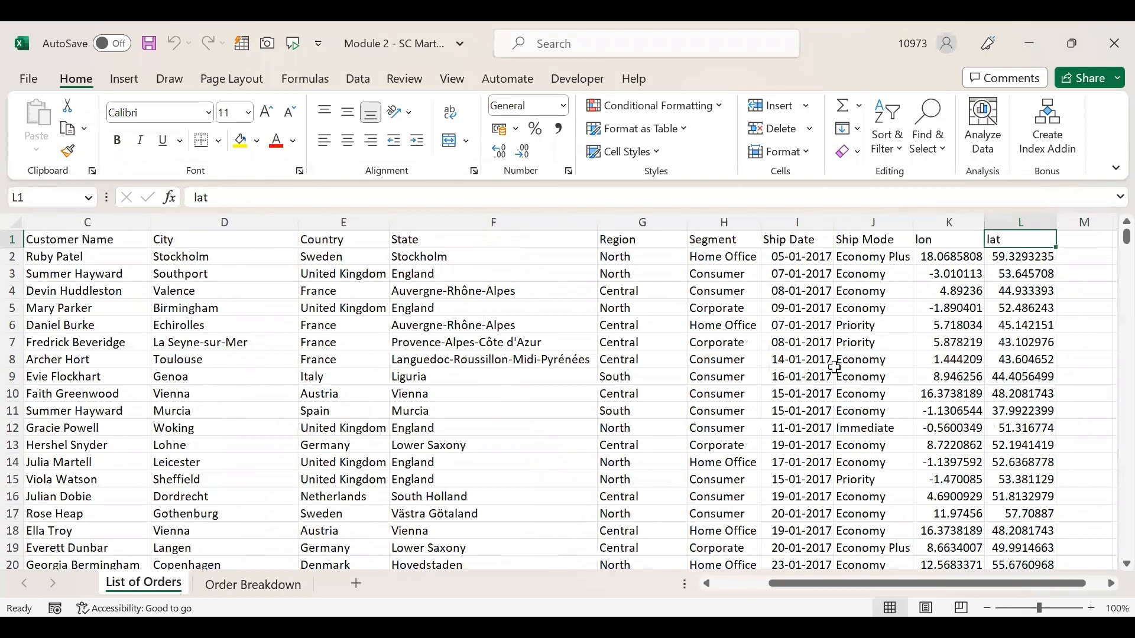
pyautogui.press('Left')
pyautogui.press('Left')
pyautogui.press('Left')
pyautogui.press('Left')
pyautogui.press('Left')
pyautogui.press('Left')
pyautogui.press('Left')
pyautogui.press('Left')
pyautogui.press('Left')
pyautogui.press('Left')
pyautogui.press('Left')
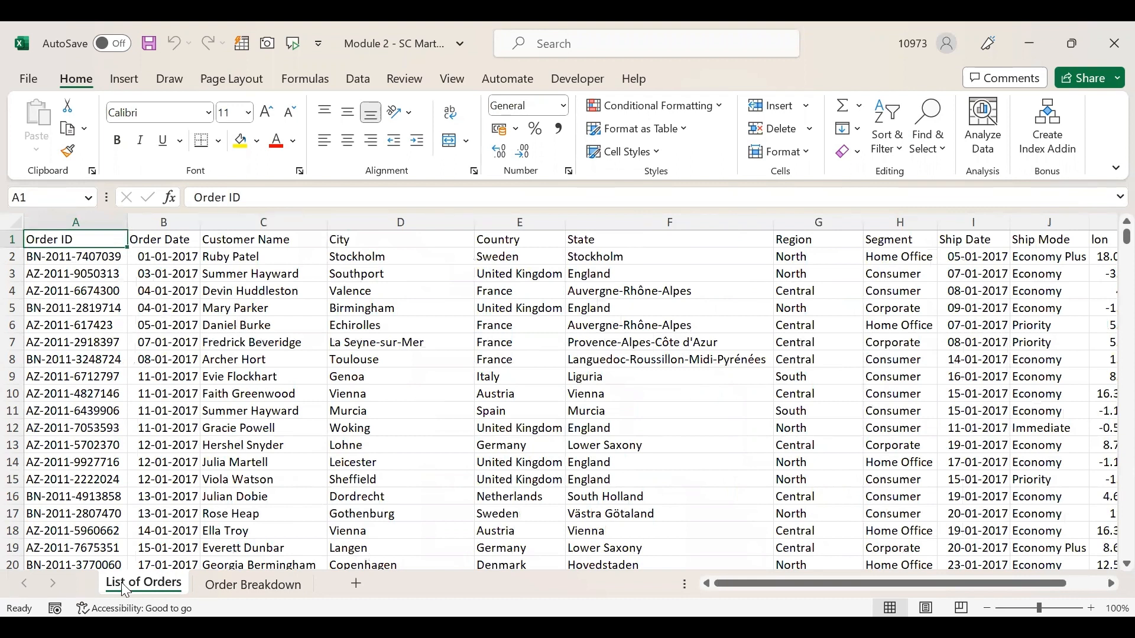
# Review the Order Breakdown sheet's column headers from Product Name through Return Status, including sample return statuses, and return to Order ID.
pyautogui.click(247, 593)
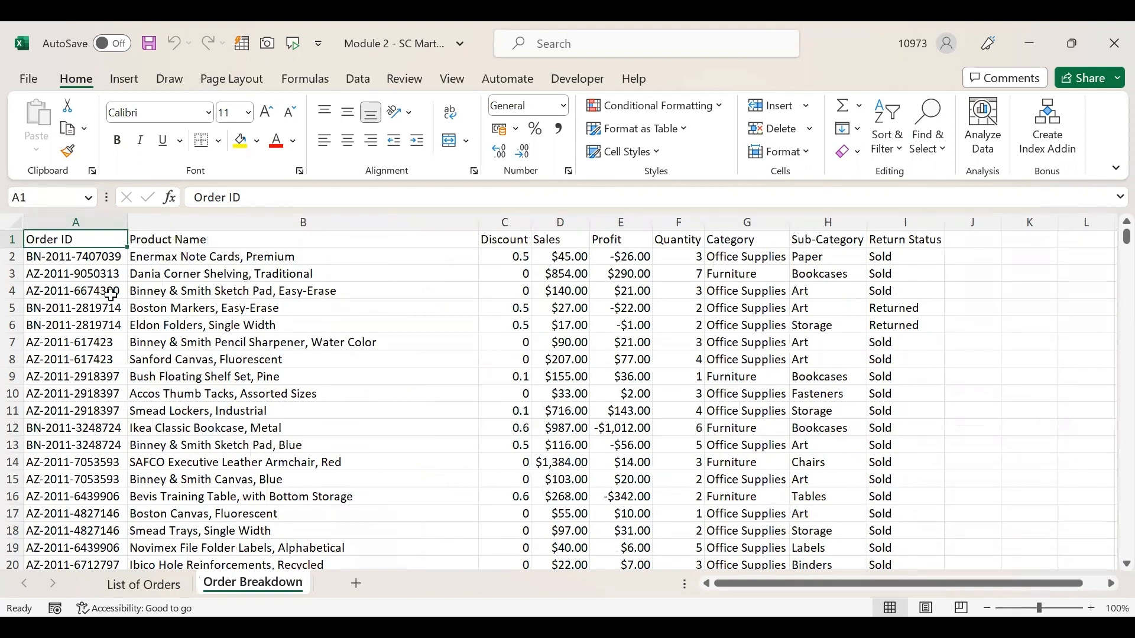
pyautogui.click(258, 236)
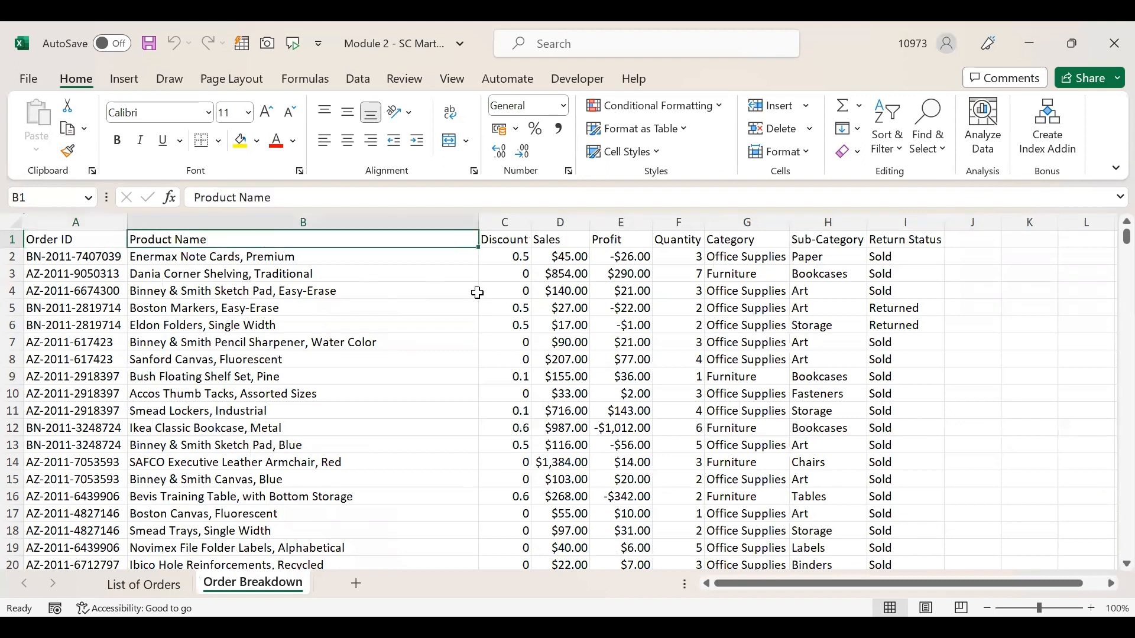
pyautogui.click(509, 240)
pyautogui.click(565, 241)
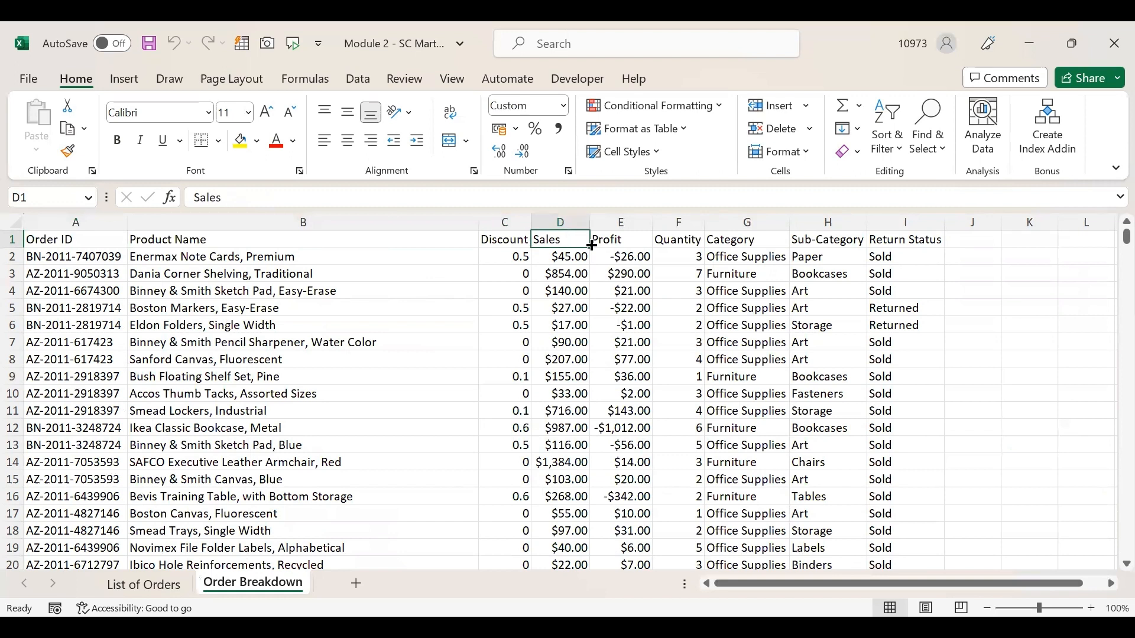
pyautogui.click(613, 238)
pyautogui.click(684, 244)
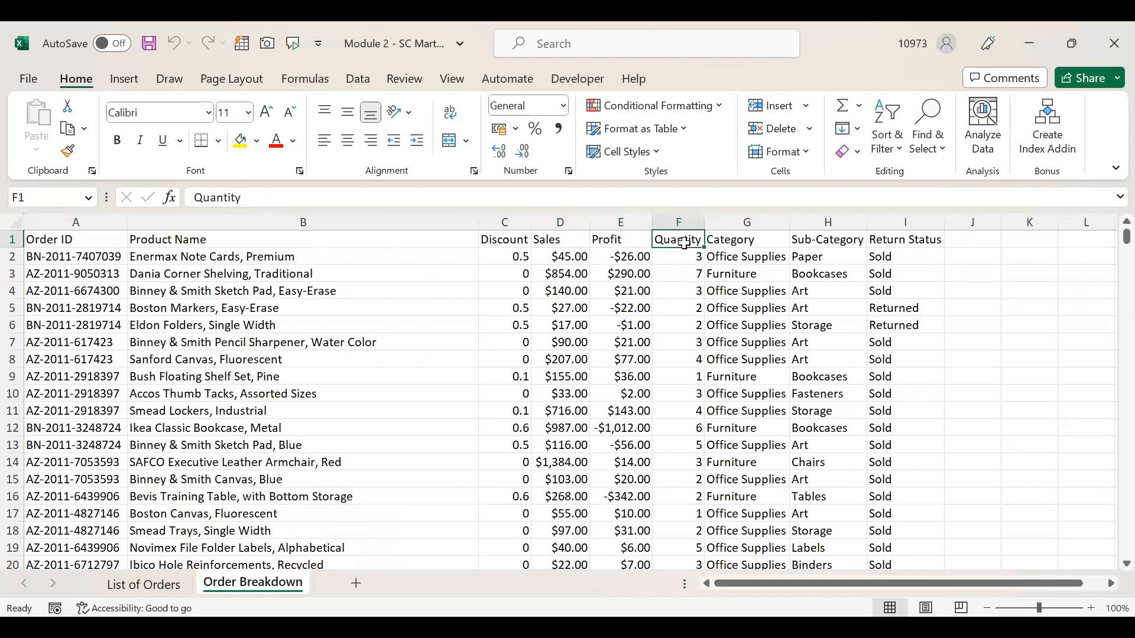
pyautogui.click(736, 244)
pyautogui.click(813, 242)
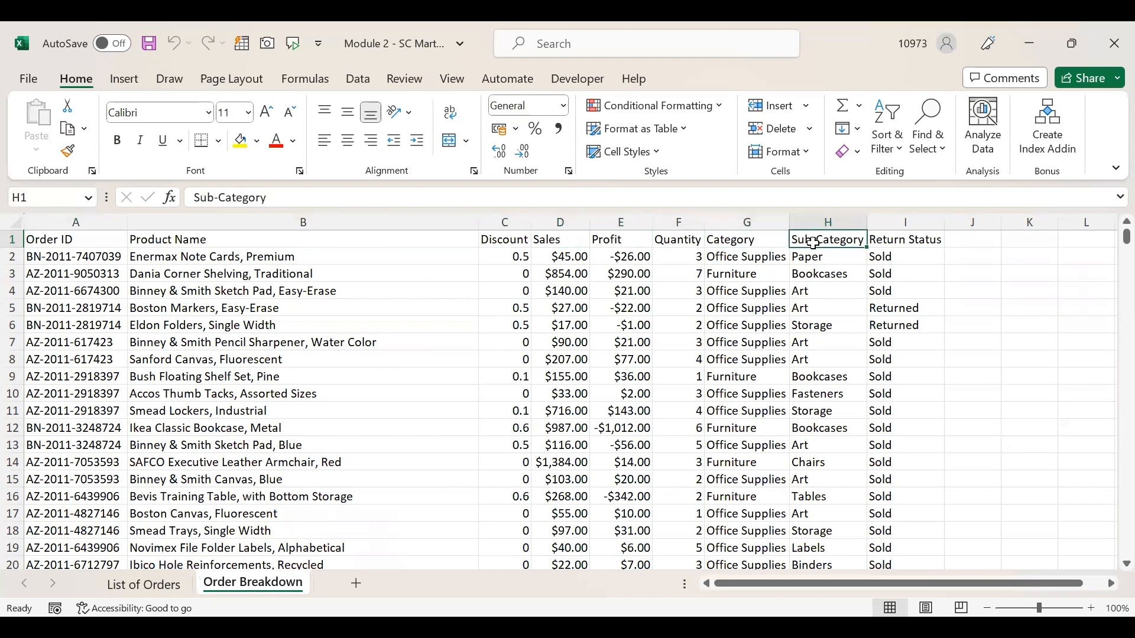
pyautogui.click(888, 241)
pyautogui.click(883, 258)
pyautogui.click(900, 306)
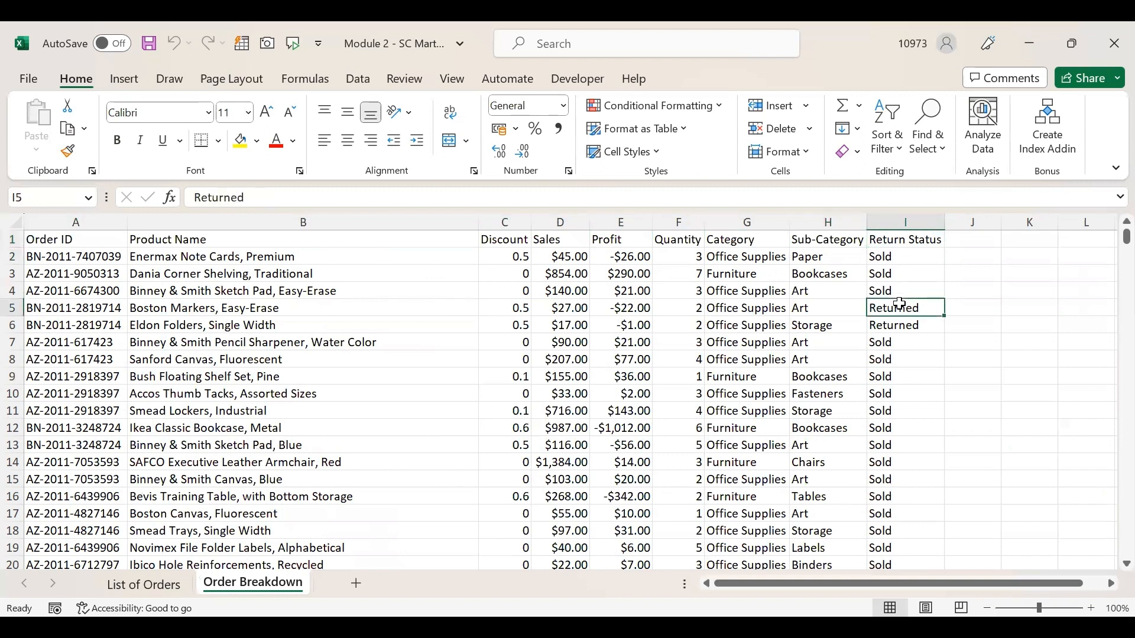
pyautogui.click(90, 239)
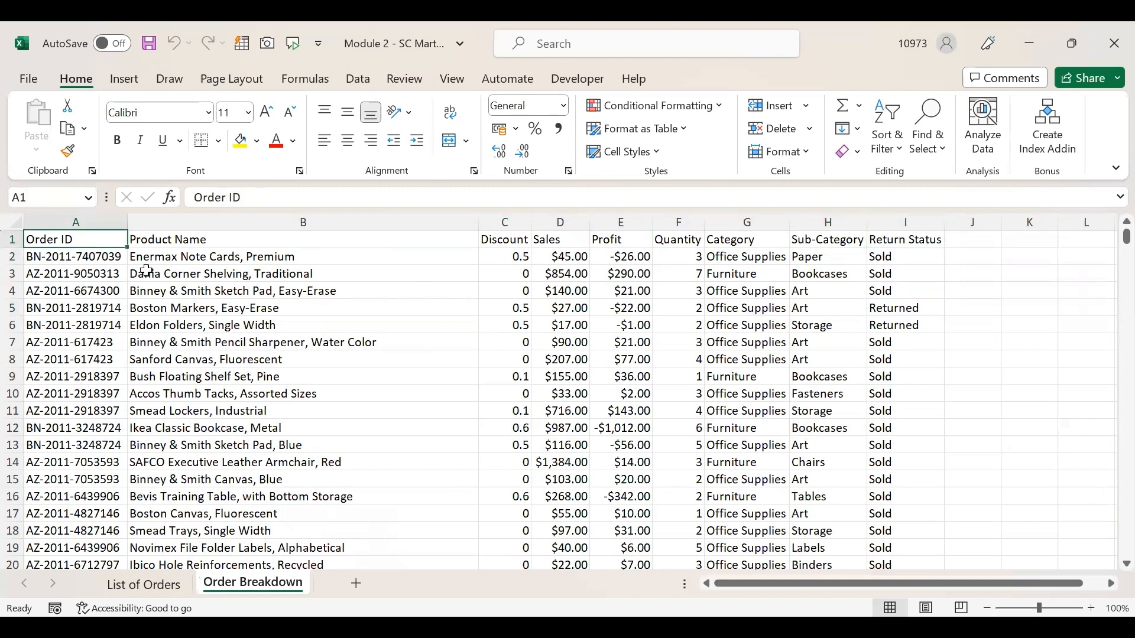
# Compare the Order ID column and its first entry between the List of Orders and Order Breakdown sheets.
pyautogui.click(151, 585)
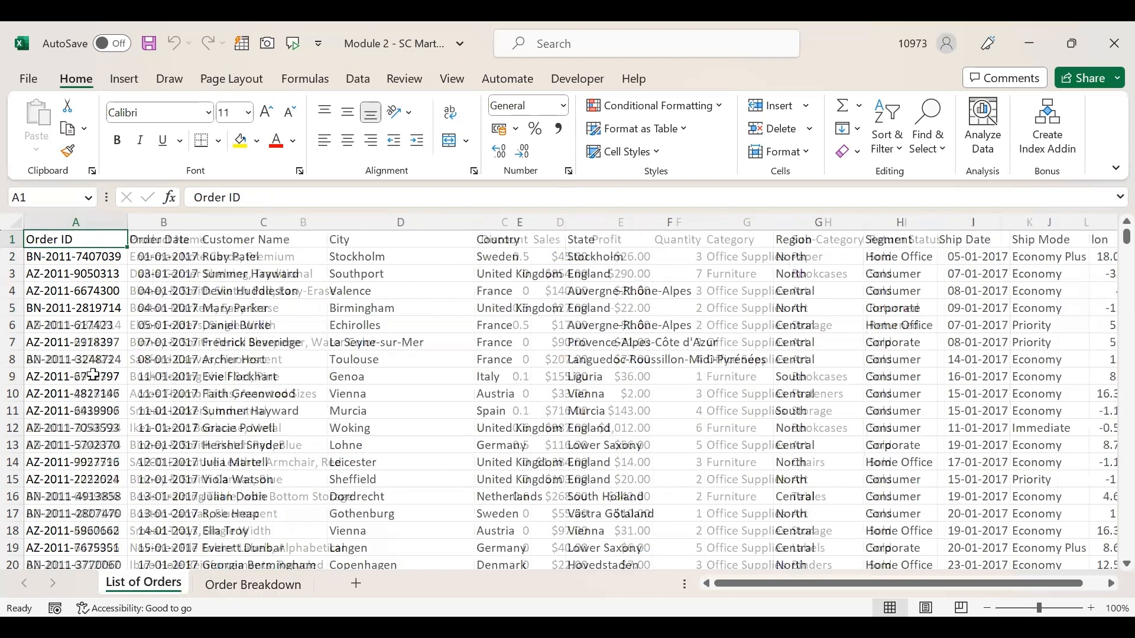
pyautogui.click(93, 222)
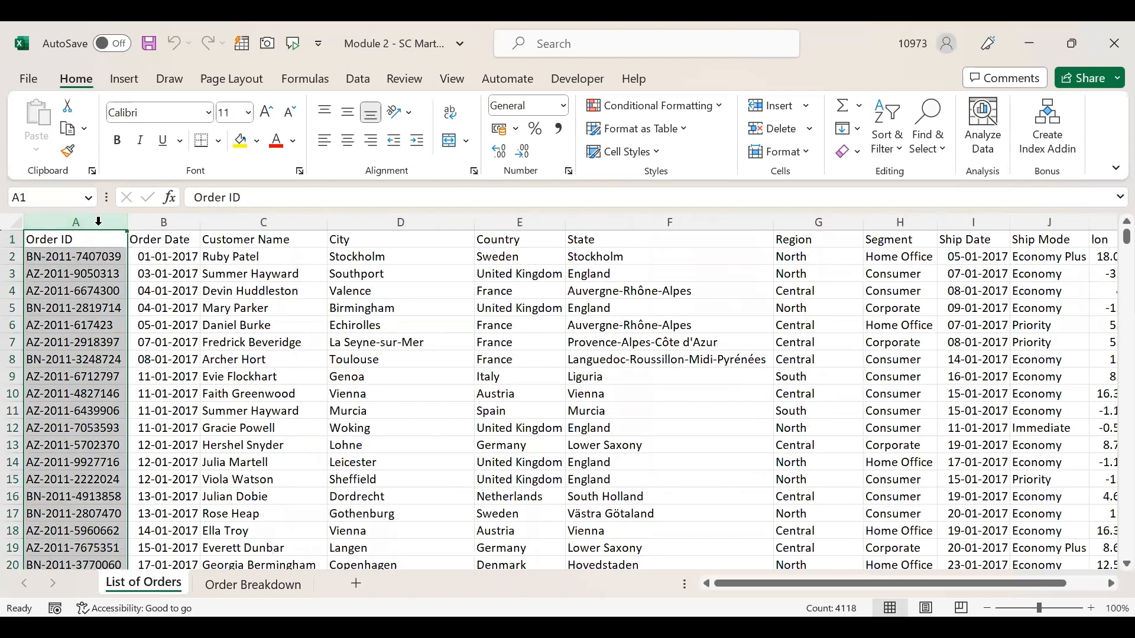
pyautogui.click(248, 584)
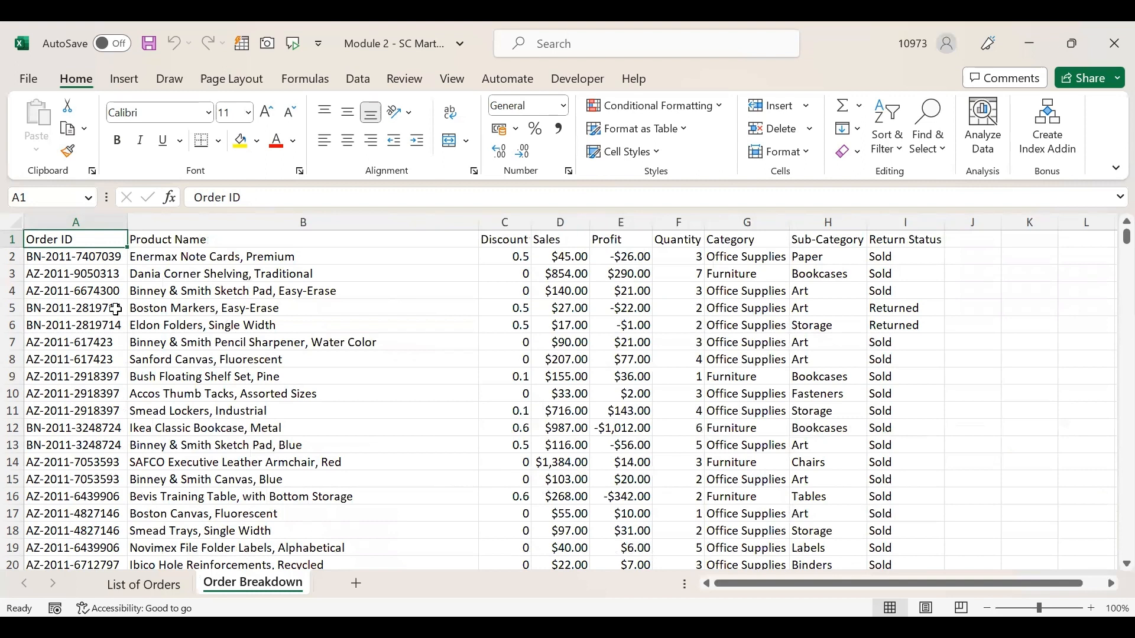
pyautogui.click(75, 218)
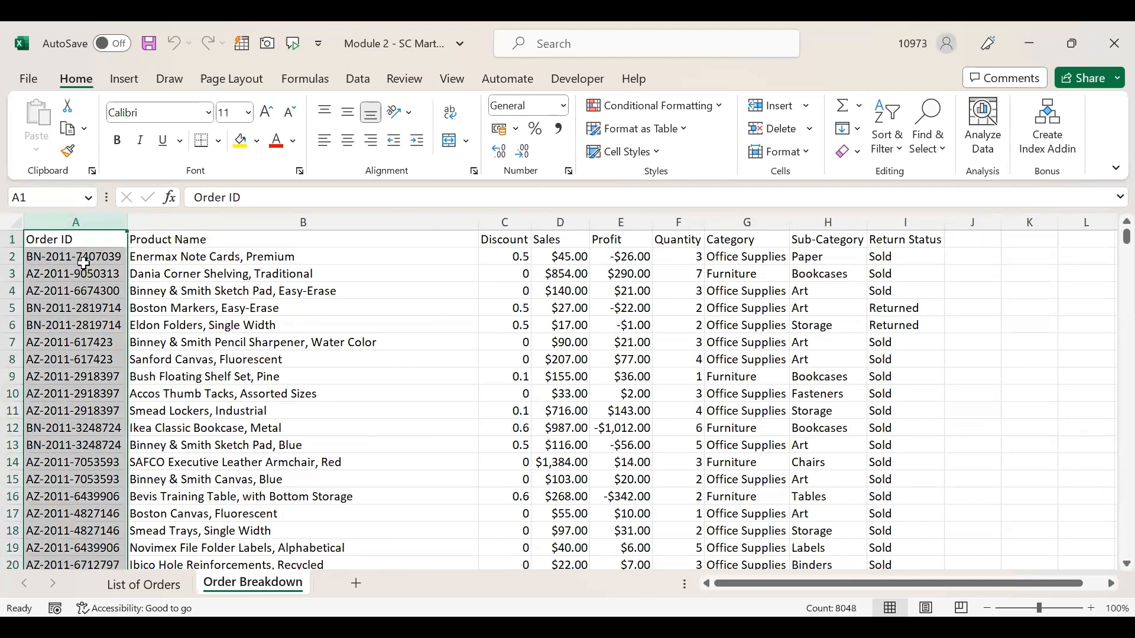
pyautogui.click(83, 263)
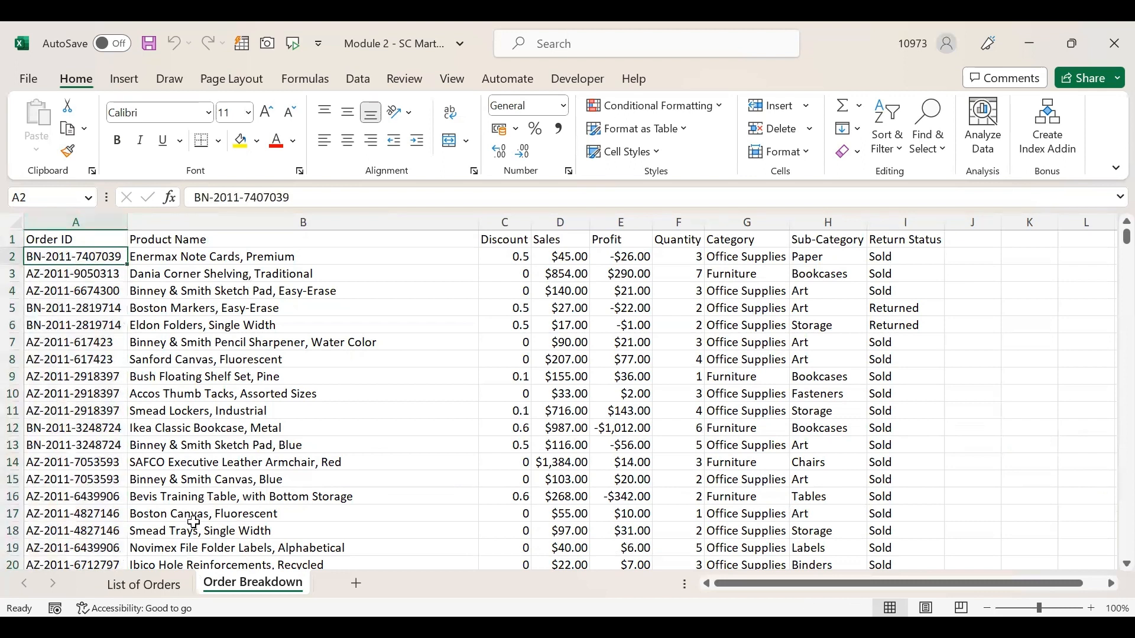
pyautogui.click(144, 584)
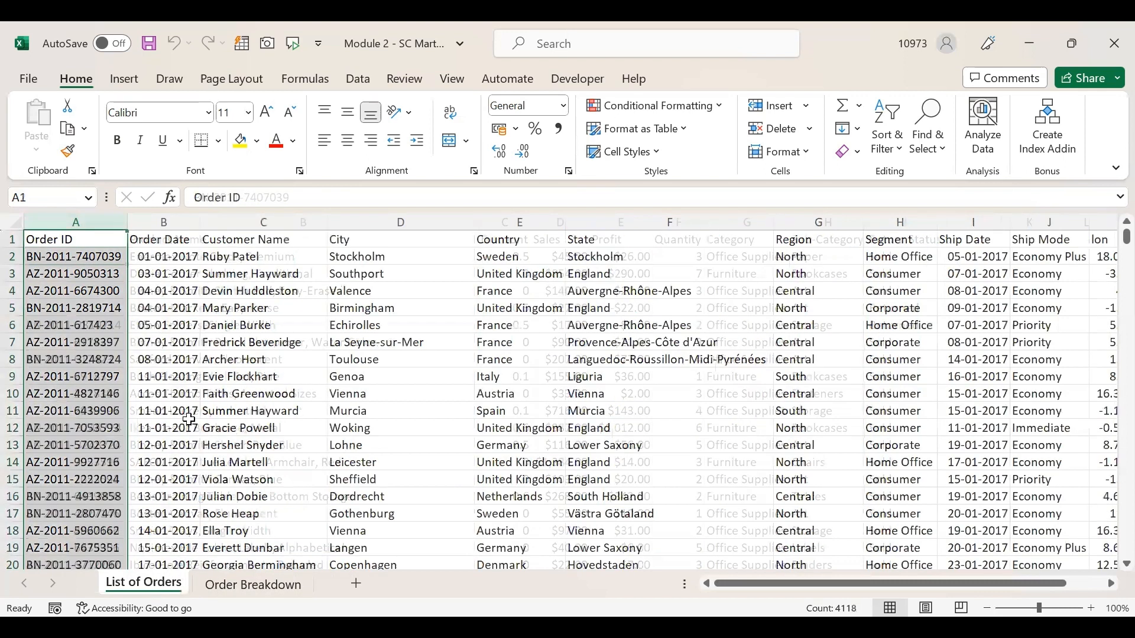
pyautogui.click(90, 258)
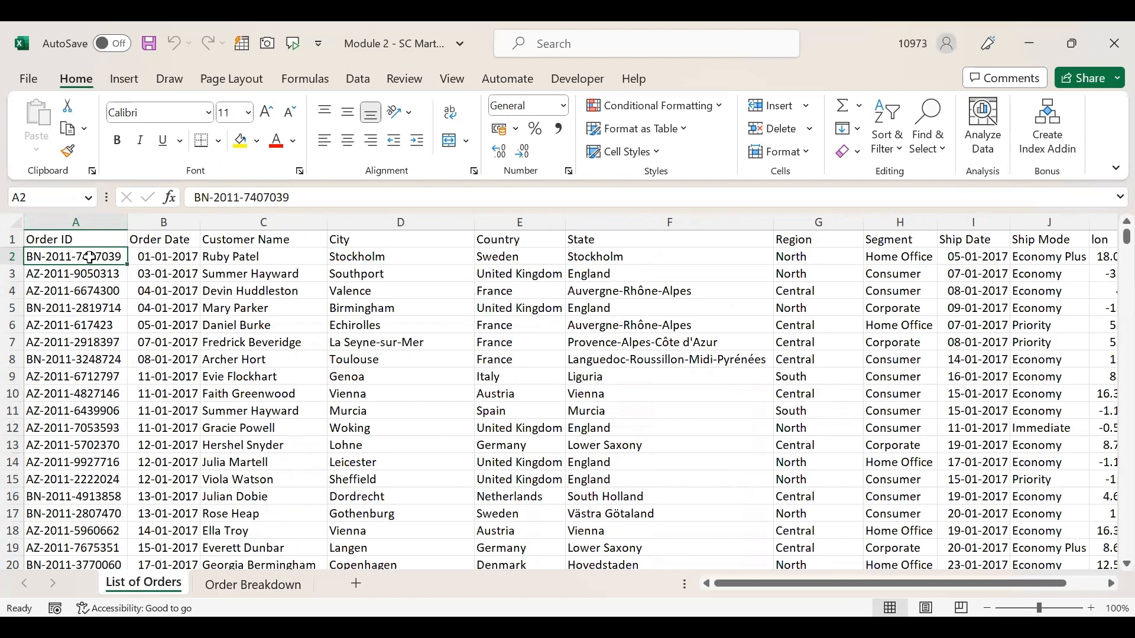
# Examine repeated order IDs on the Order Breakdown sheet along with their products, discounts, sales, profits and quantities in rows 10 to 14.
pyautogui.click(253, 586)
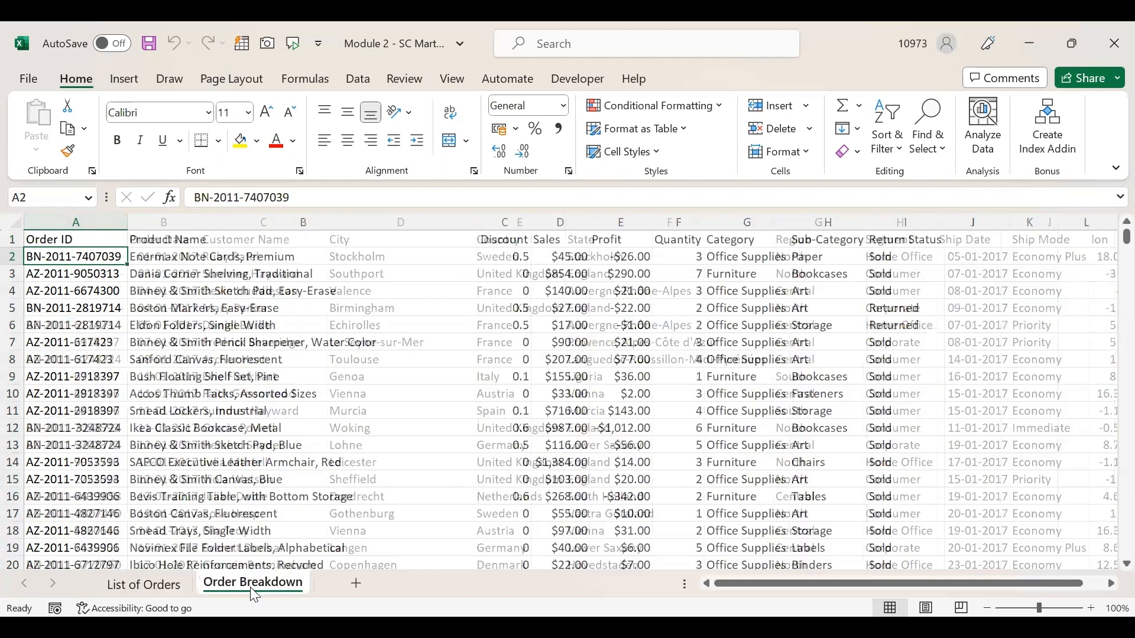
pyautogui.click(96, 394)
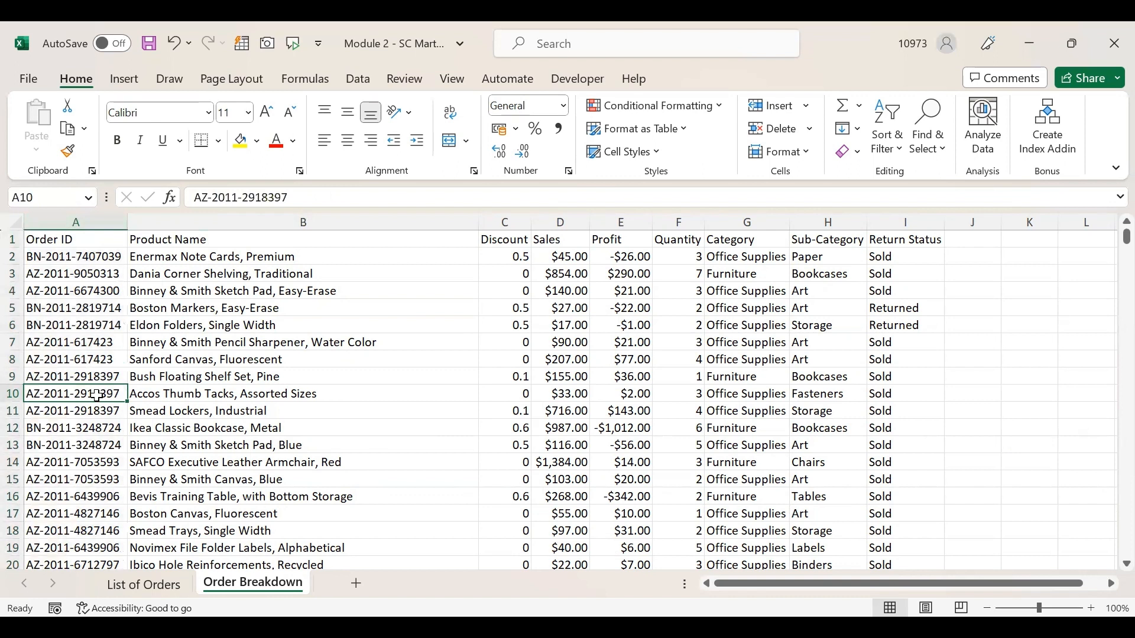
pyautogui.click(158, 397)
pyautogui.moveTo(156, 409); pyautogui.dragTo(189, 430)
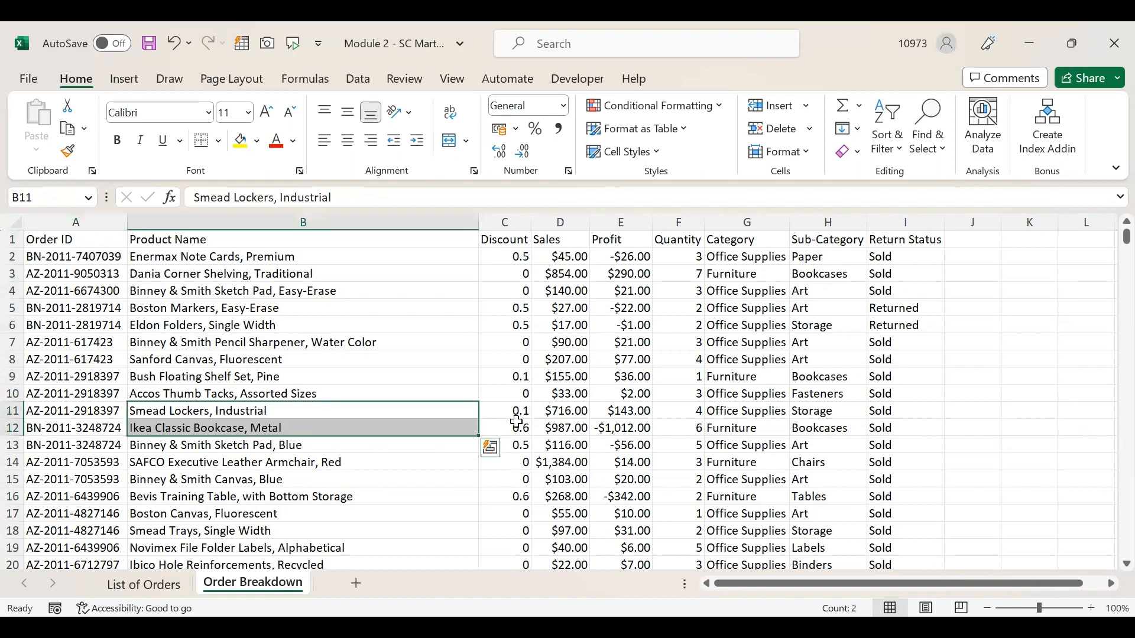
pyautogui.moveTo(502, 412); pyautogui.dragTo(696, 454)
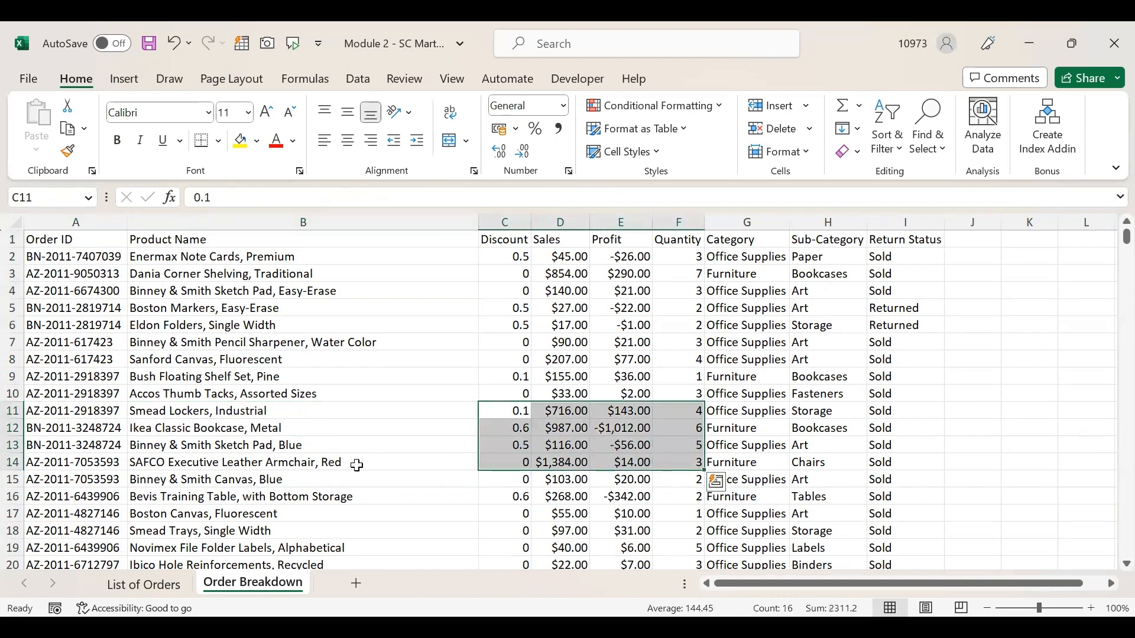
pyautogui.click(287, 414)
pyautogui.click(81, 239)
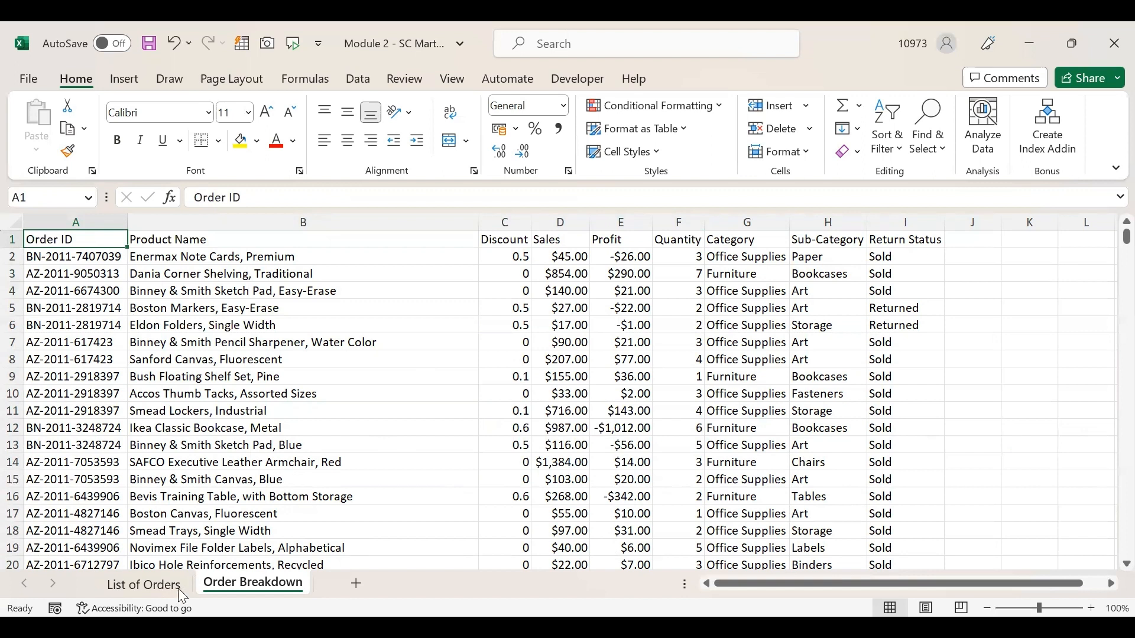
# Examine the Customer Name column on the List of Orders sheet.
pyautogui.click(148, 585)
pyautogui.click(278, 428)
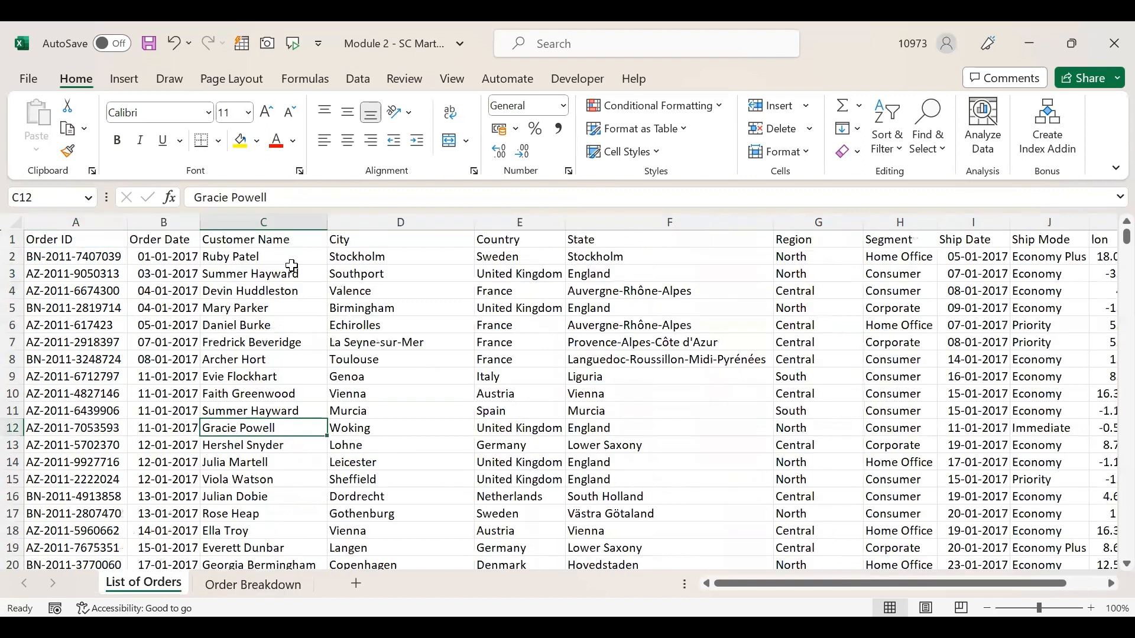
pyautogui.click(286, 241)
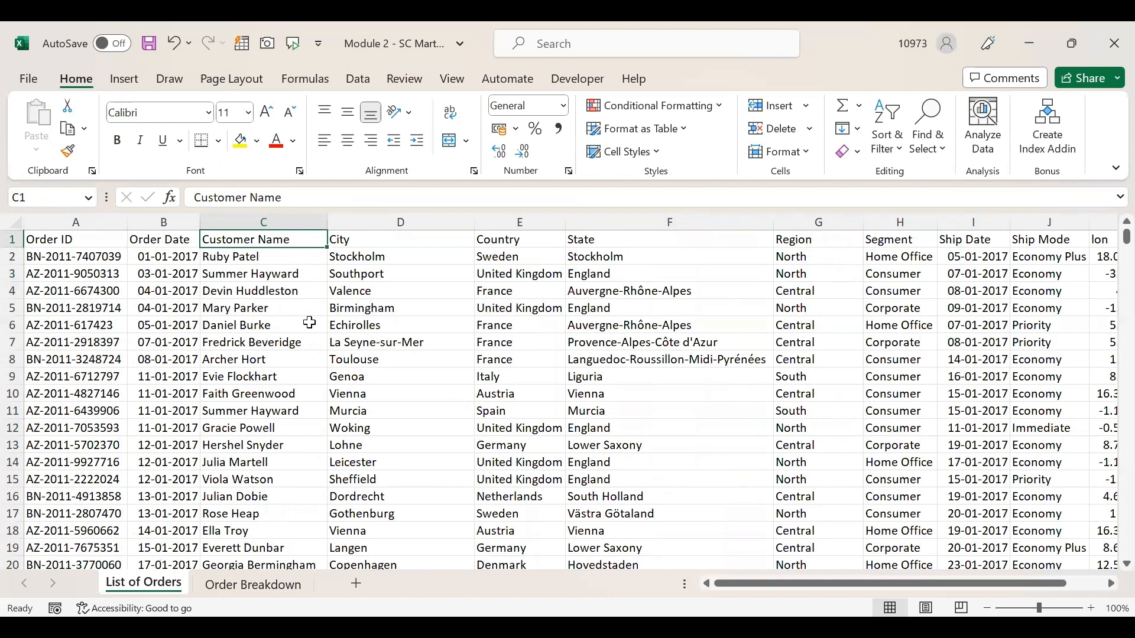
# Examine the Sales and Product Name columns on the Order Breakdown sheet.
pyautogui.click(272, 584)
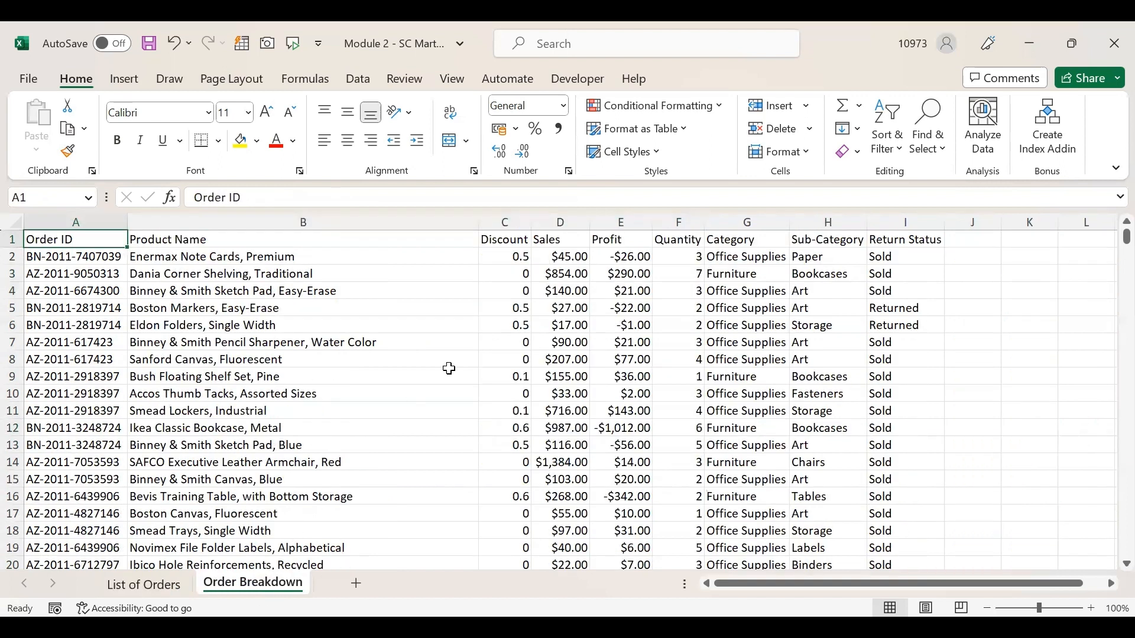
pyautogui.click(551, 223)
pyautogui.click(552, 257)
pyautogui.click(567, 410)
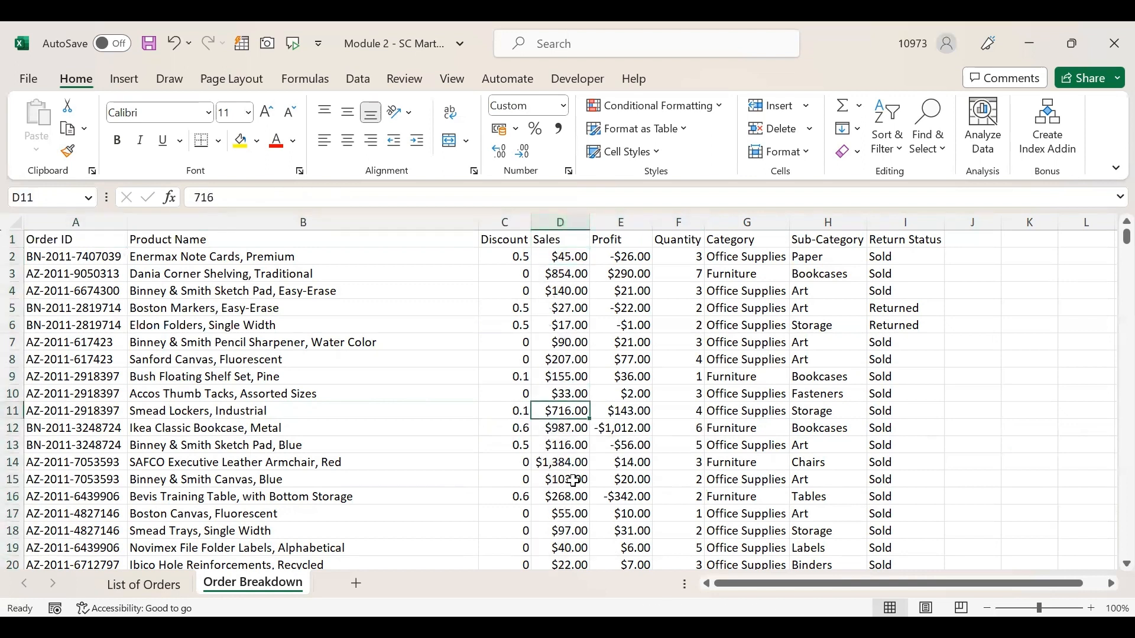
pyautogui.click(291, 259)
pyautogui.moveTo(291, 259); pyautogui.dragTo(329, 464)
pyautogui.click(357, 429)
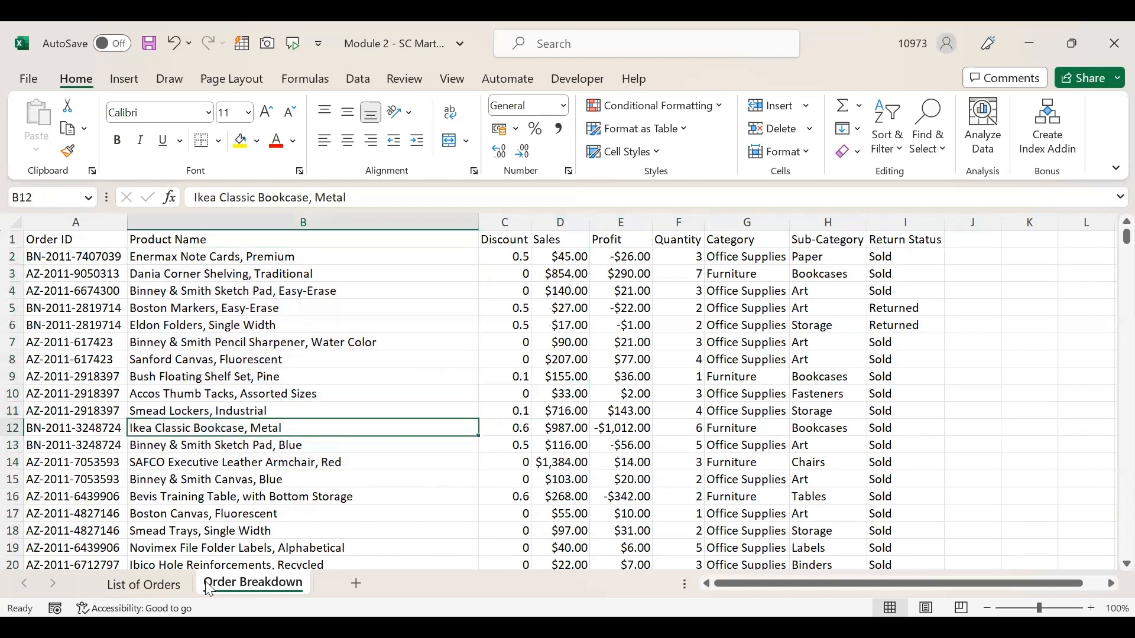
# Examine the city, state, region and ship date entries in the first records of the List of Orders sheet.
pyautogui.click(175, 590)
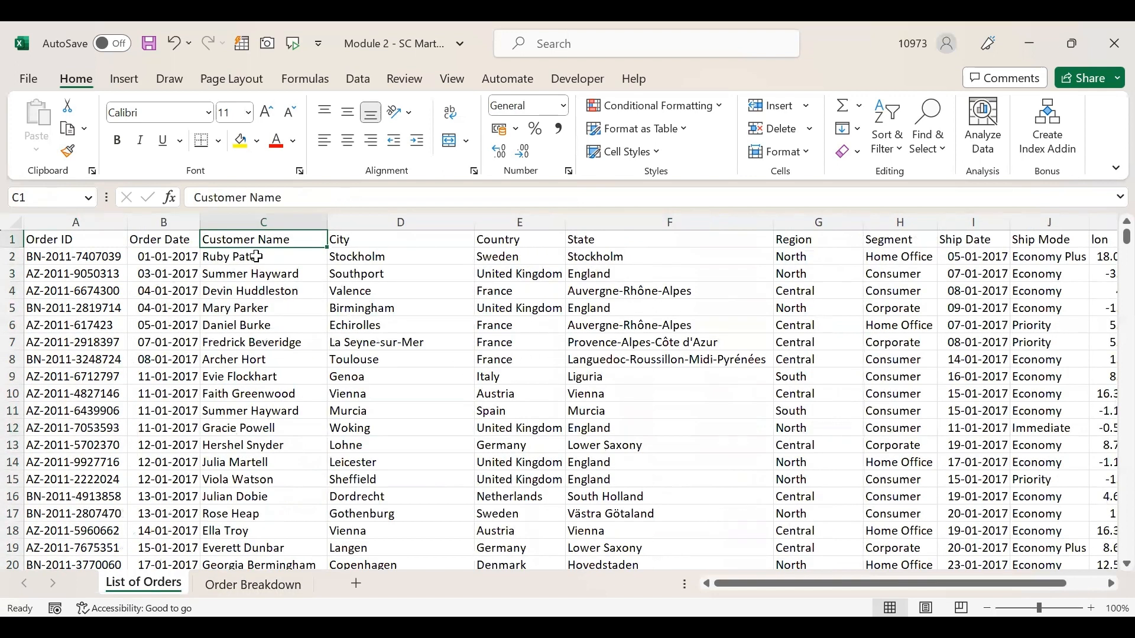
pyautogui.click(420, 270)
pyautogui.click(627, 256)
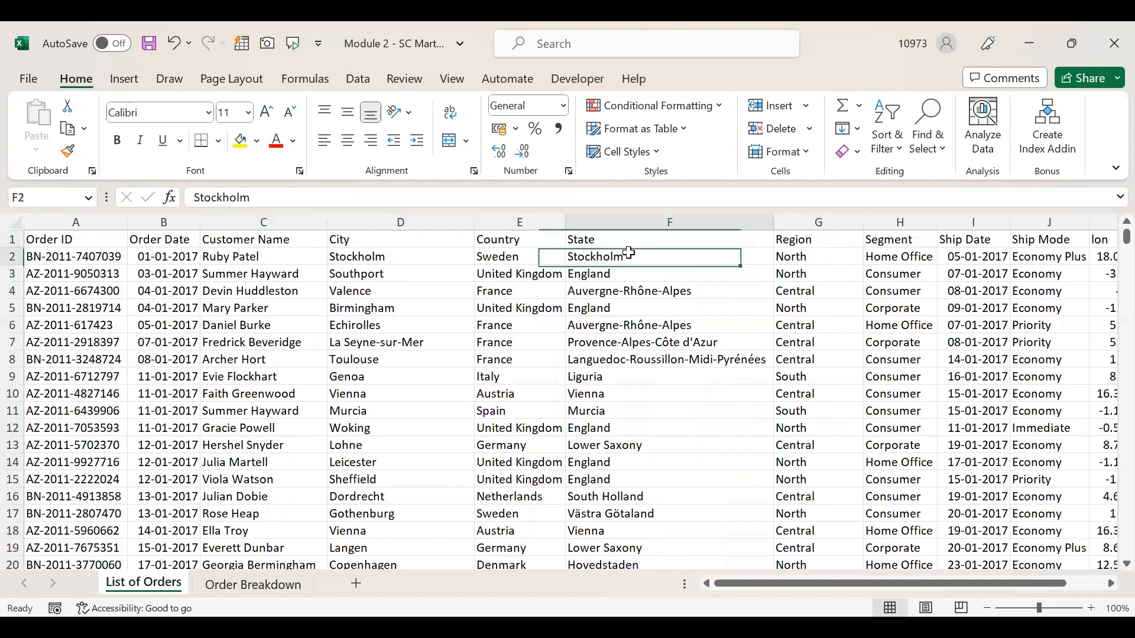
pyautogui.click(794, 256)
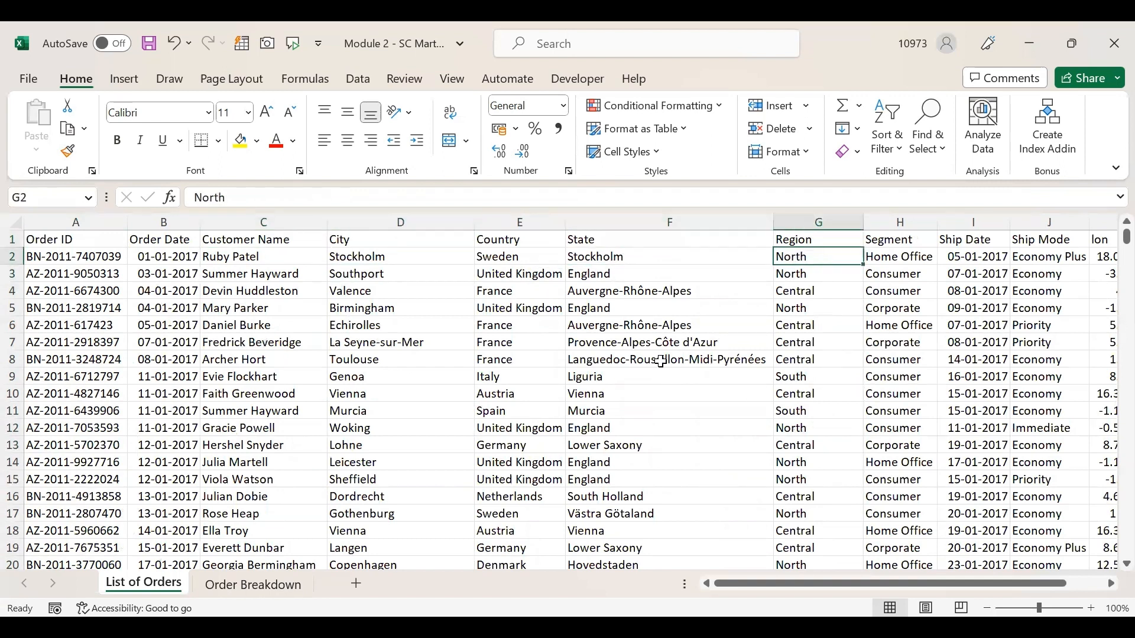
pyautogui.click(956, 261)
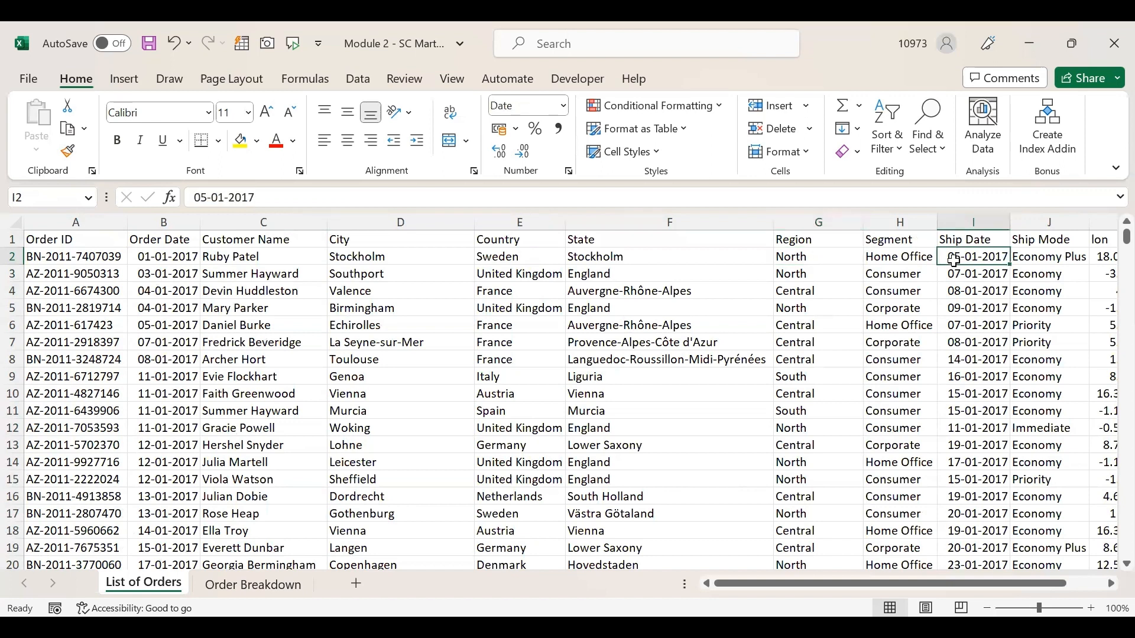
# Examine the Ship Mode column on the List of Orders sheet and compare the Order ID columns of both sheets.
pyautogui.click(1035, 238)
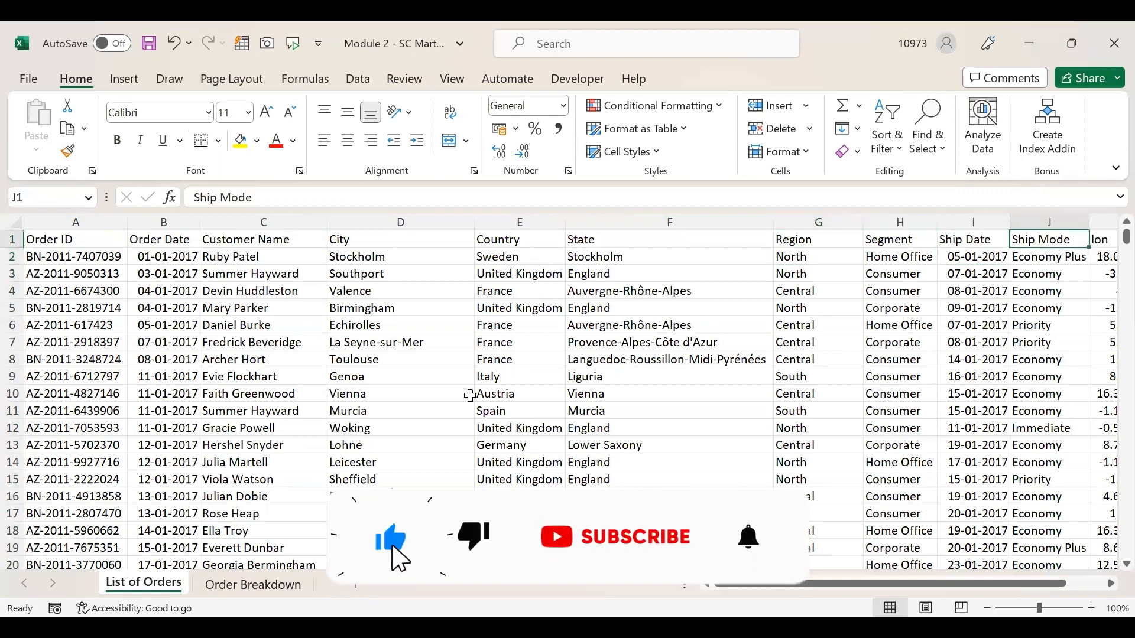
pyautogui.click(392, 460)
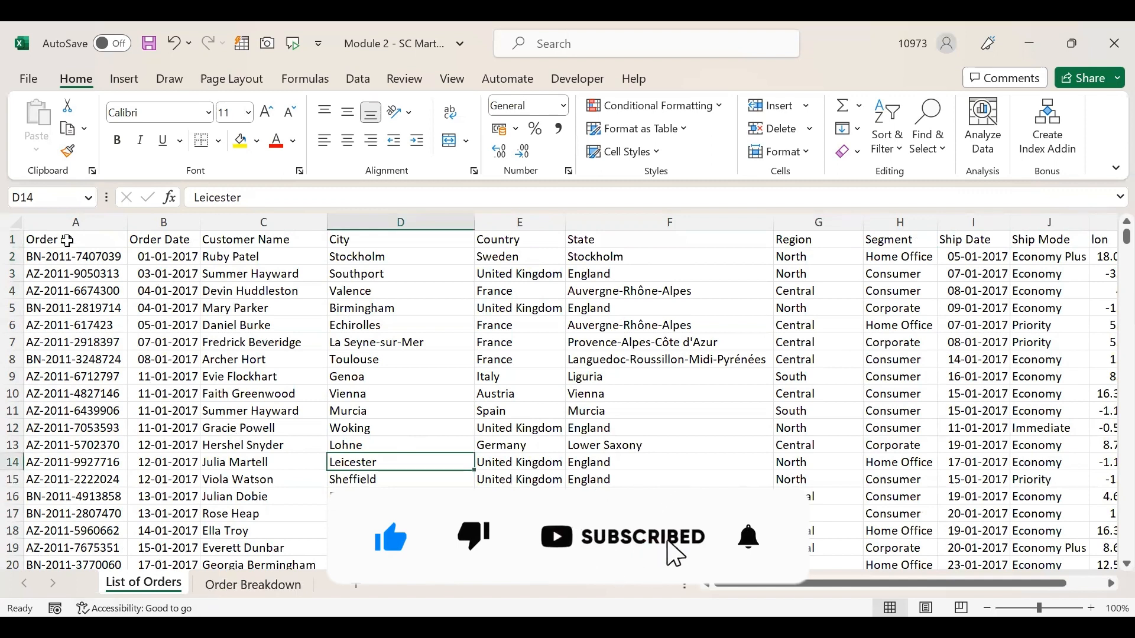
pyautogui.click(67, 241)
pyautogui.doubleClick(243, 583)
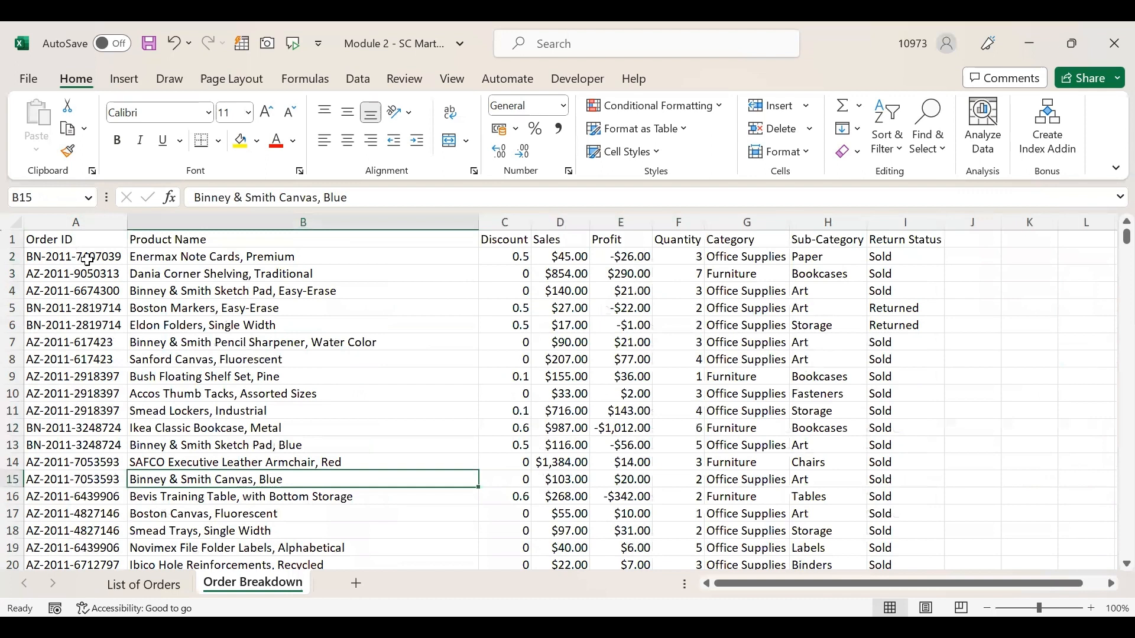
pyautogui.hotkey('ctrl', 'Home')
pyautogui.click(167, 585)
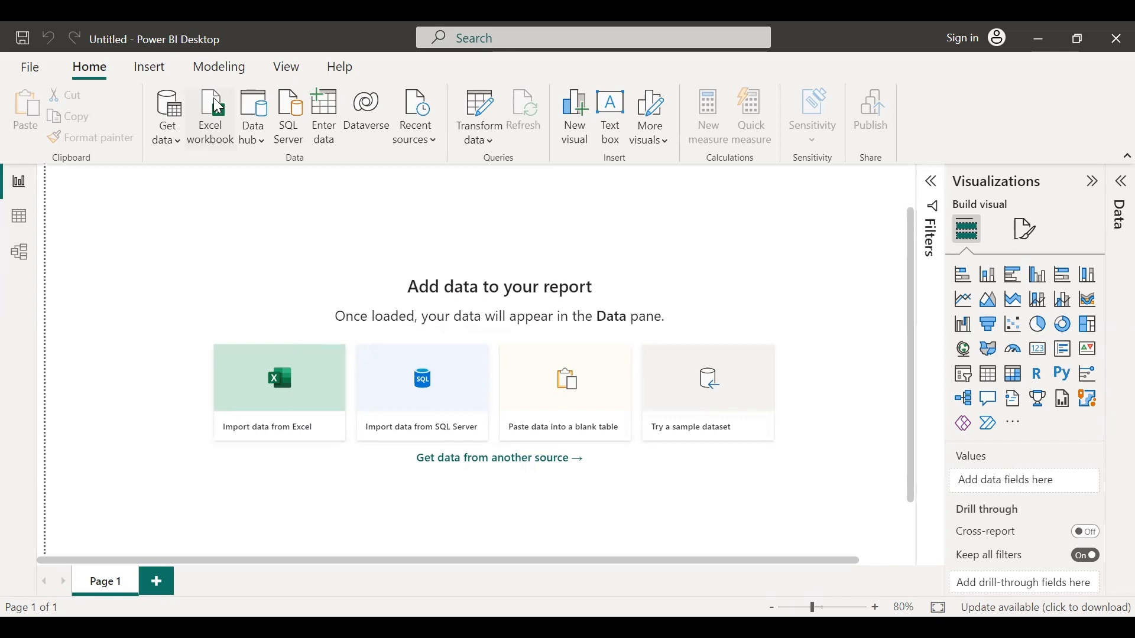
# Switch to Power BI Desktop and open the Excel workbook Module 2 - SC Mart Data as the data source.
pyautogui.click(322, 384)
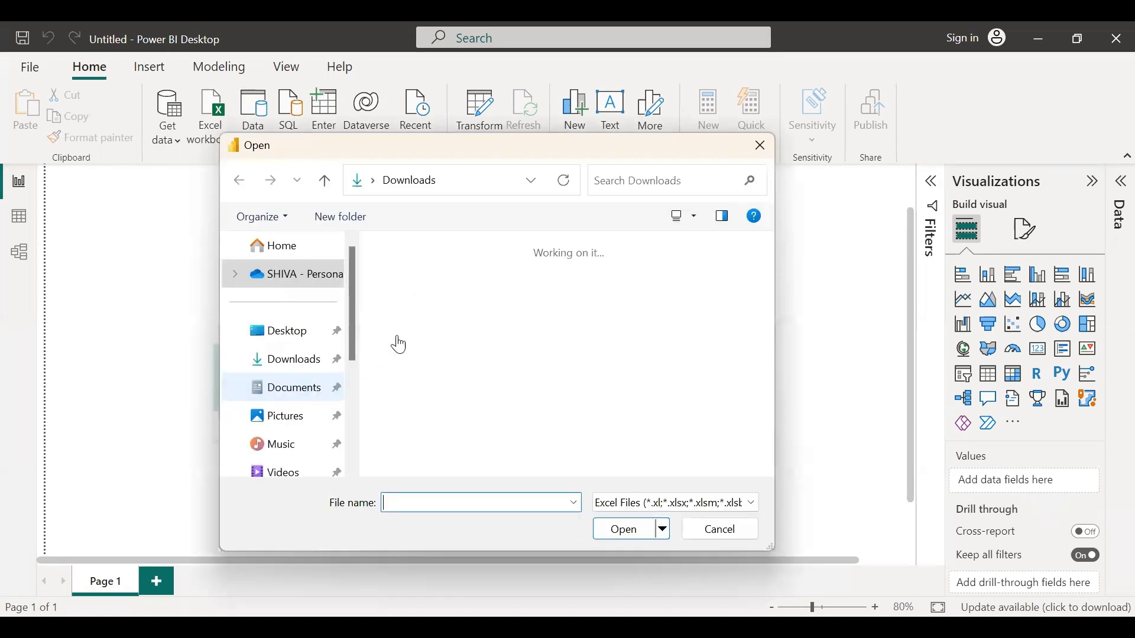
pyautogui.click(416, 296)
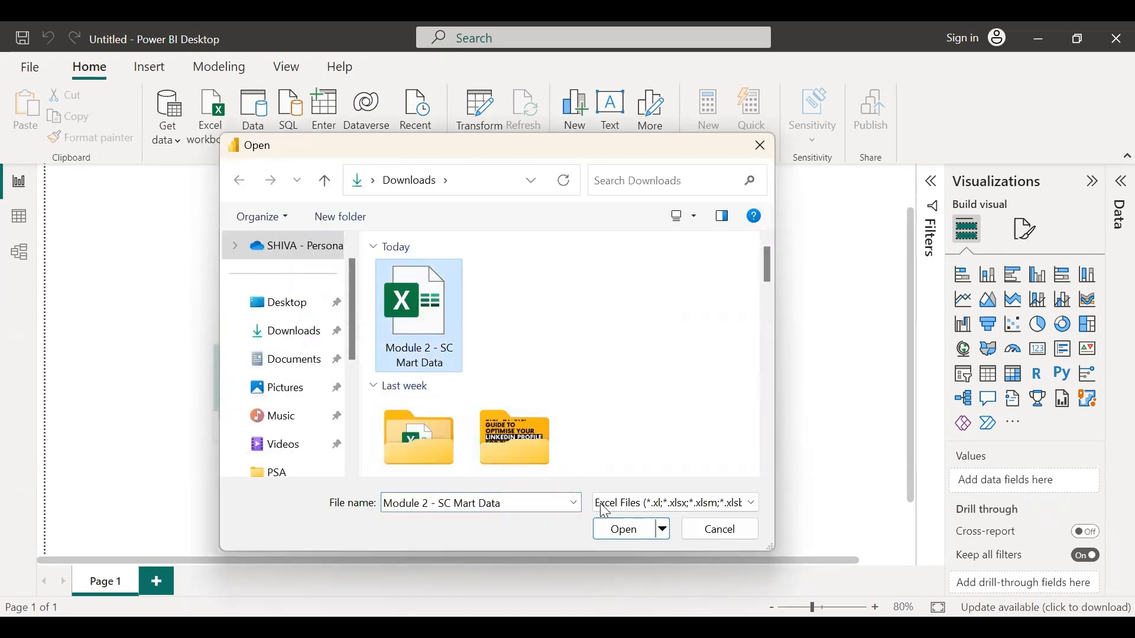
pyautogui.click(623, 531)
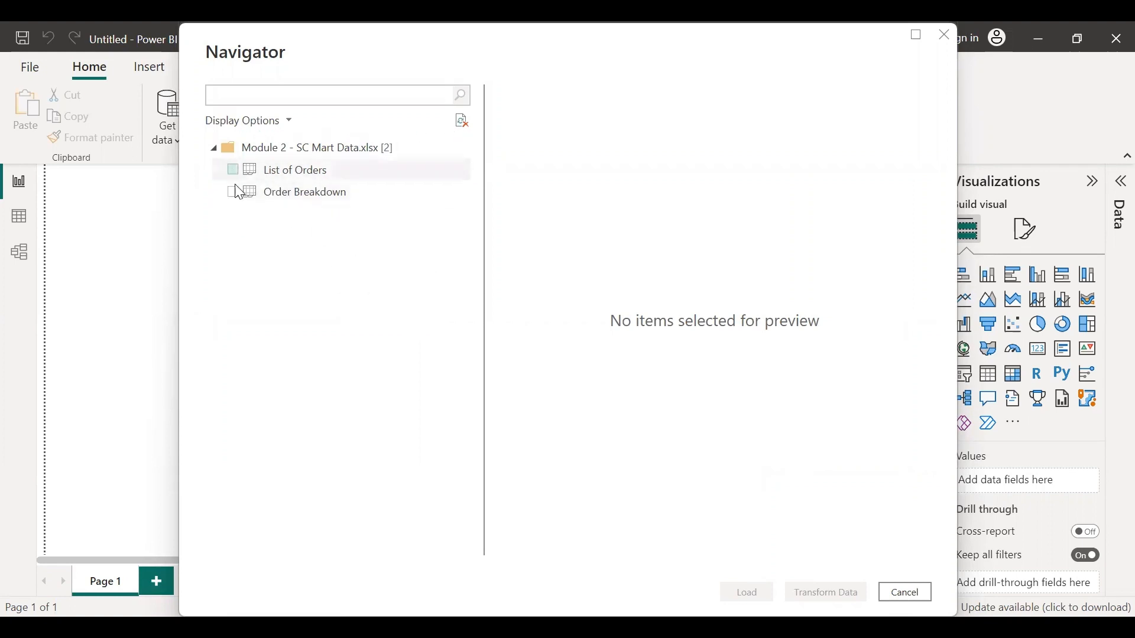
# Load both the List of Orders and Order Breakdown sheets from the workbook into the report.
pyautogui.click(232, 169)
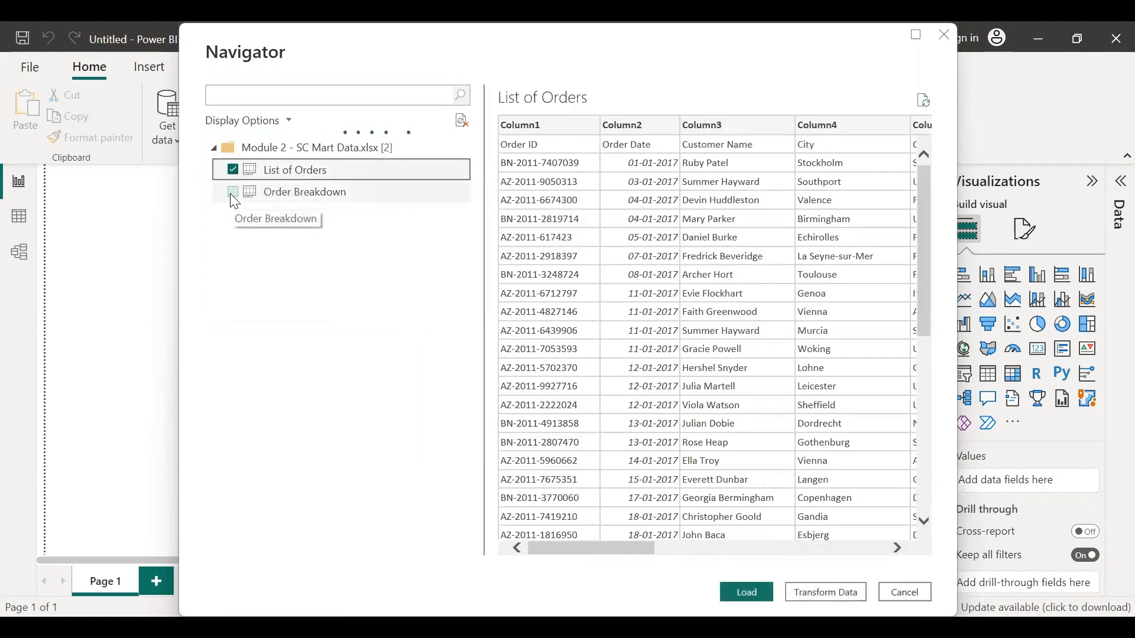
pyautogui.click(232, 195)
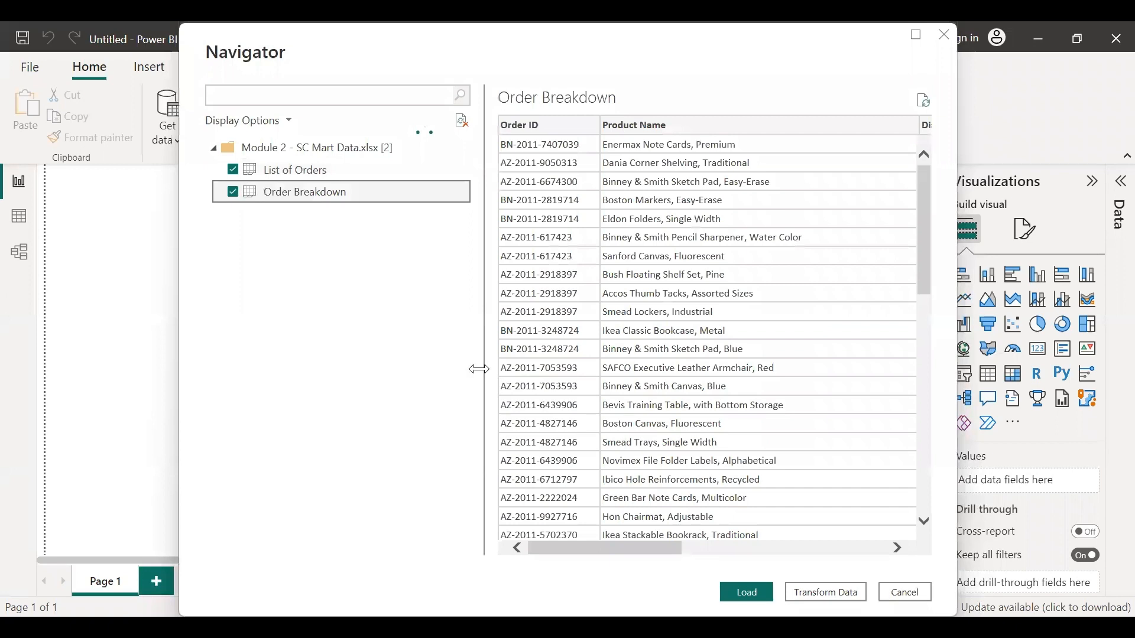
pyautogui.click(734, 591)
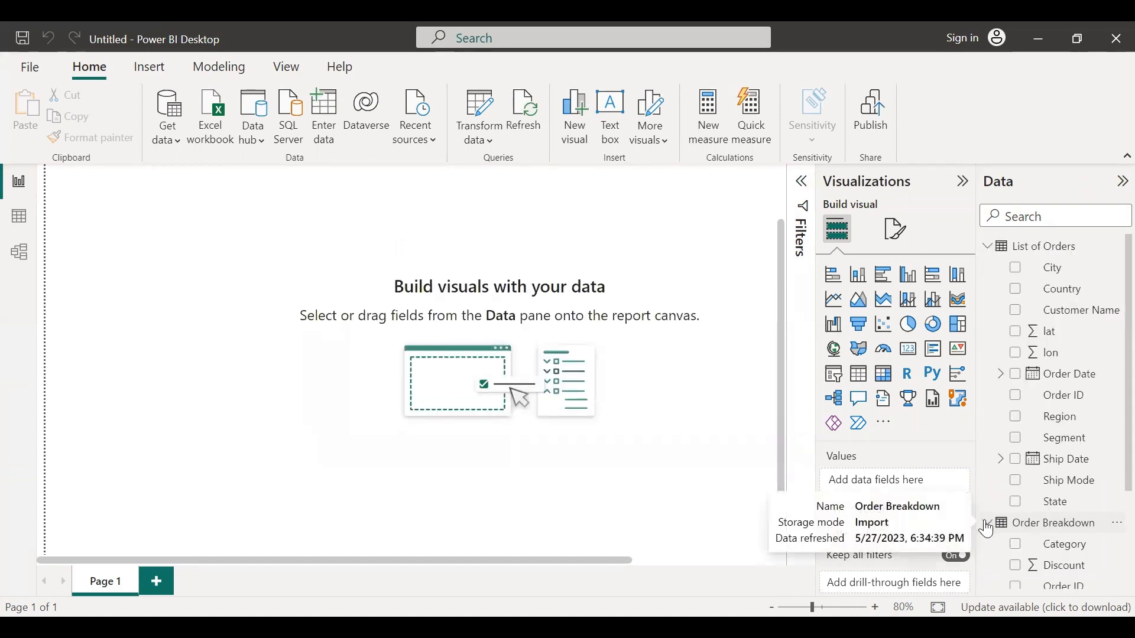
# Examine the fields of the loaded List of Orders and Order Breakdown tables in the report view.
pyautogui.scroll(-1, 996, 543)
pyautogui.scroll(-2, 998, 540)
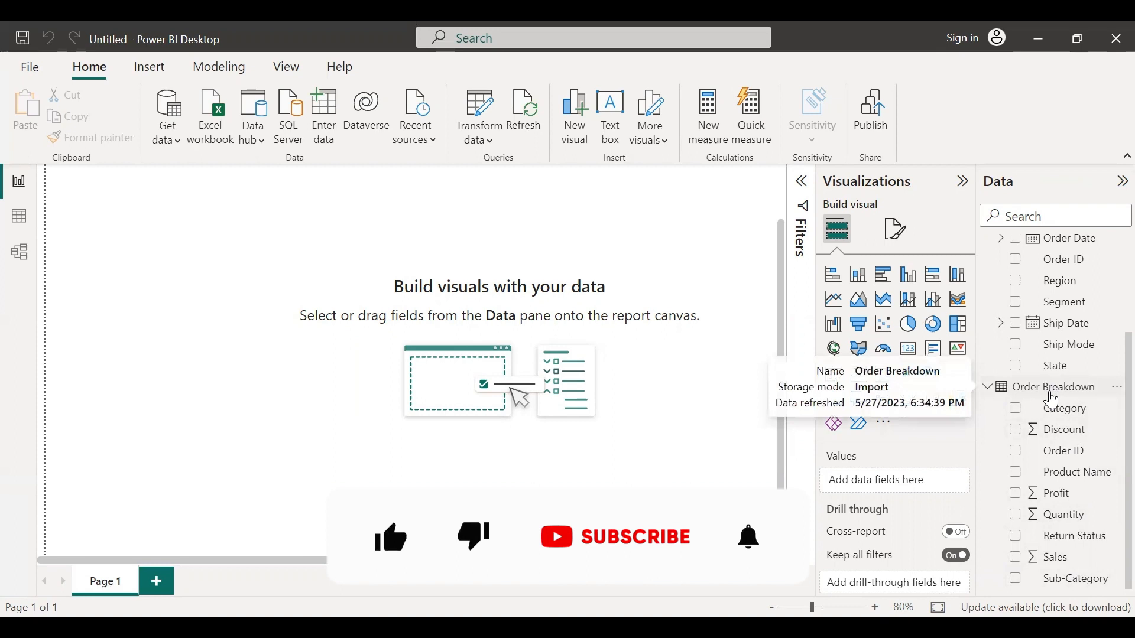
pyautogui.scroll(3, 1064, 455)
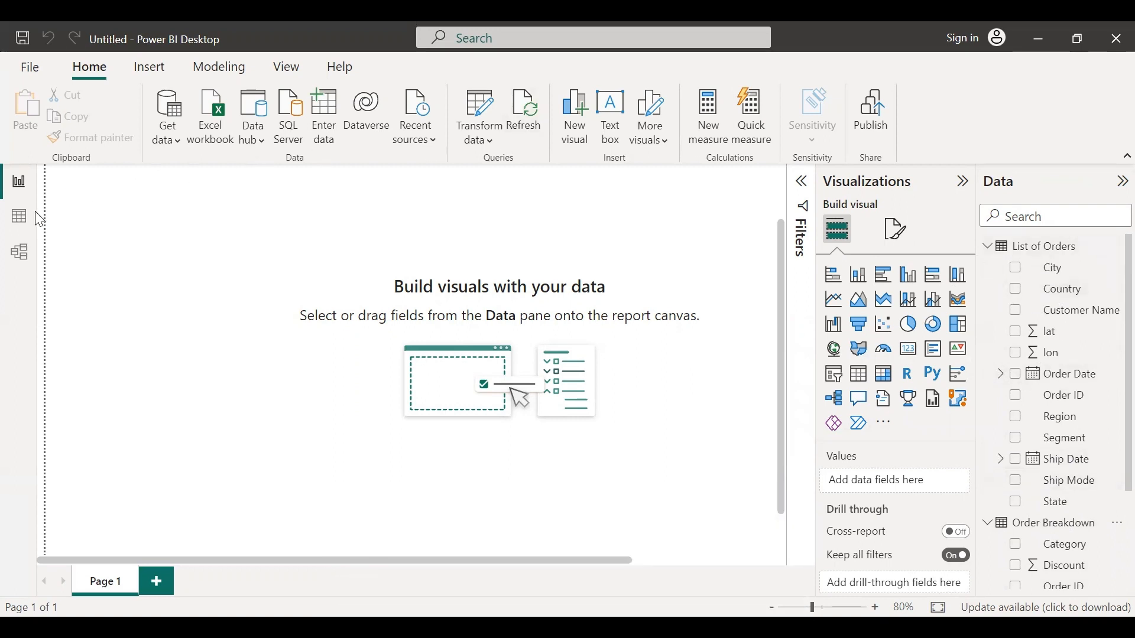
# Examine the rows and fields of the List of Orders and Order Breakdown tables in the Data view.
pyautogui.click(21, 219)
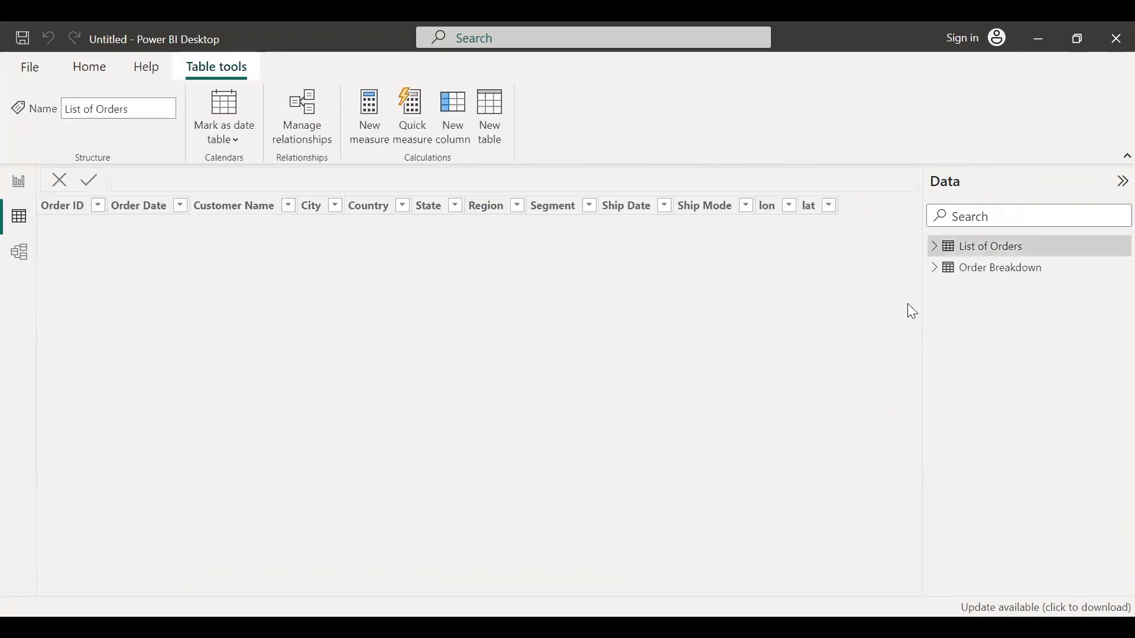
pyautogui.click(984, 251)
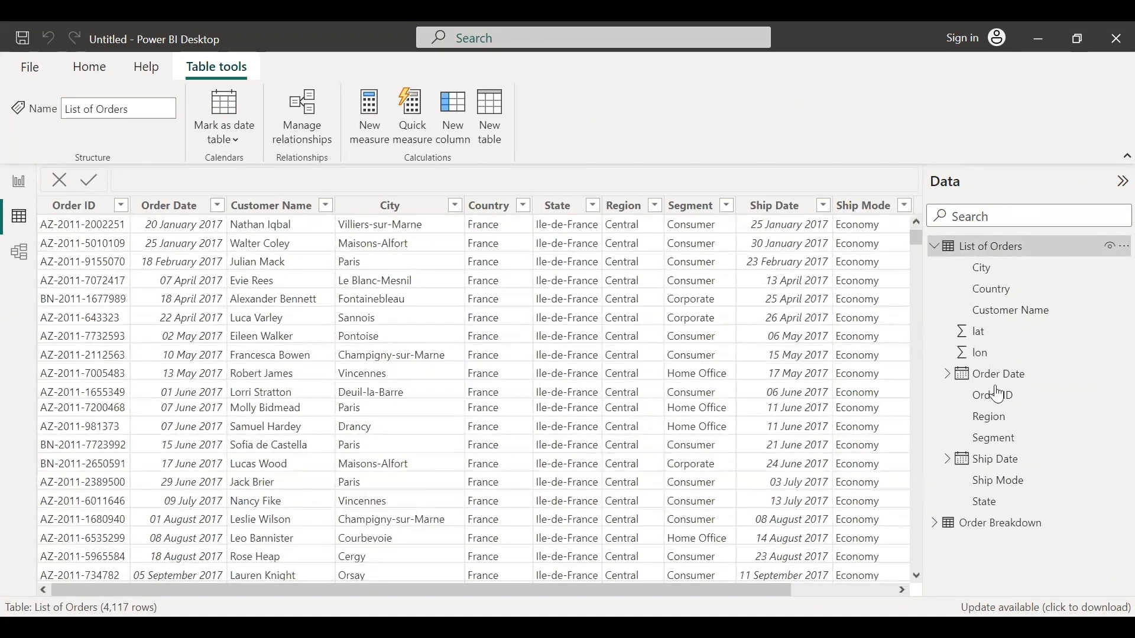
pyautogui.click(973, 532)
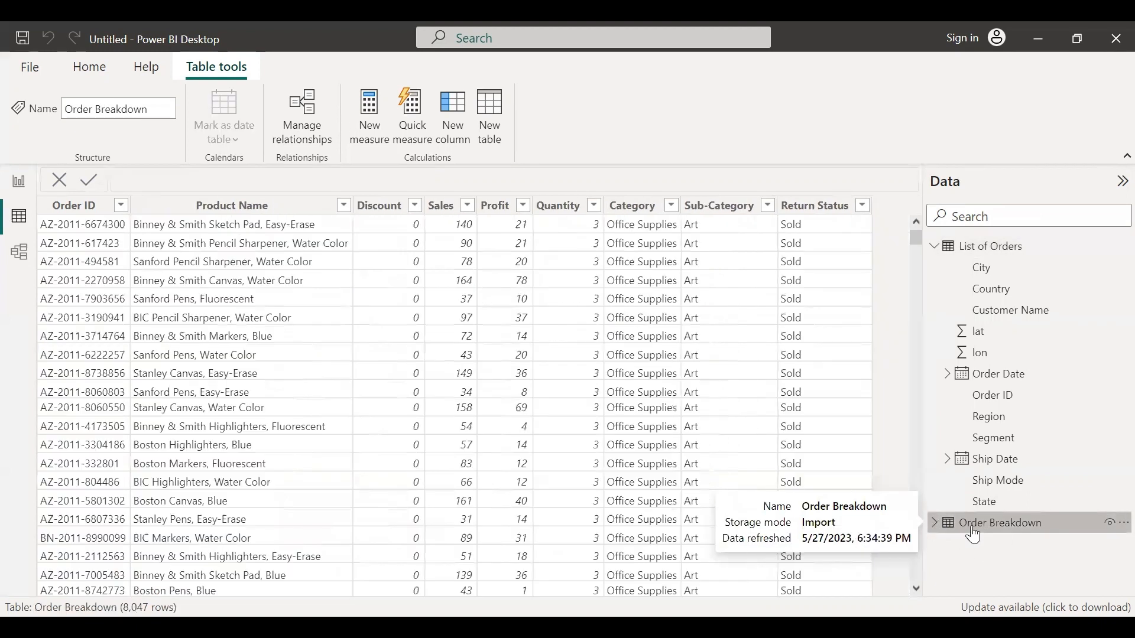
pyautogui.click(935, 524)
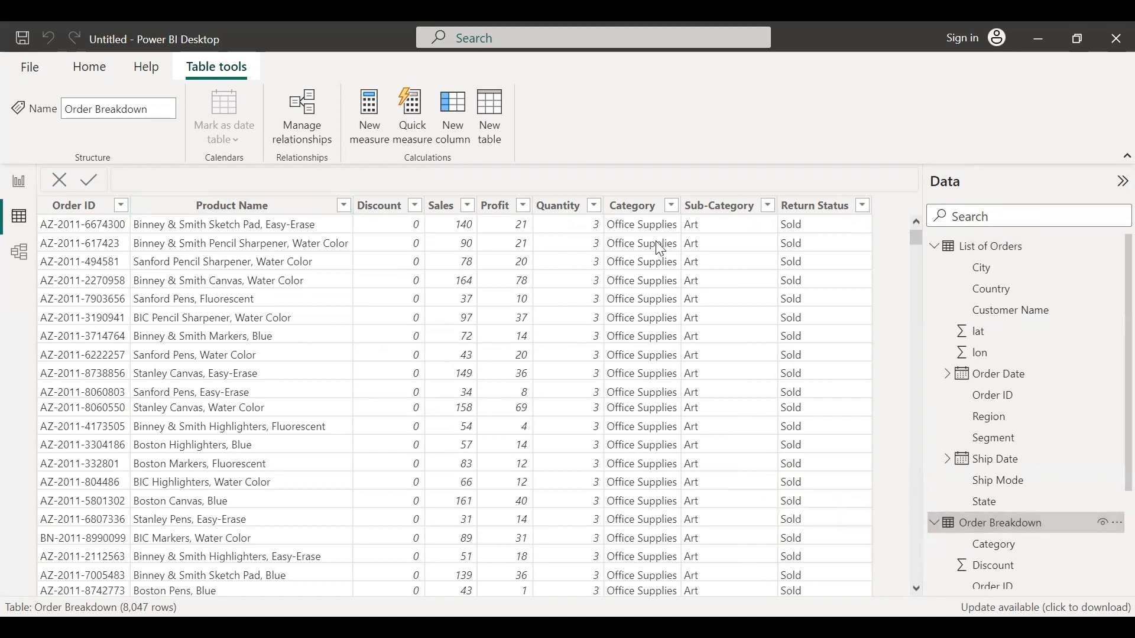
pyautogui.scroll(-2, 1029, 541)
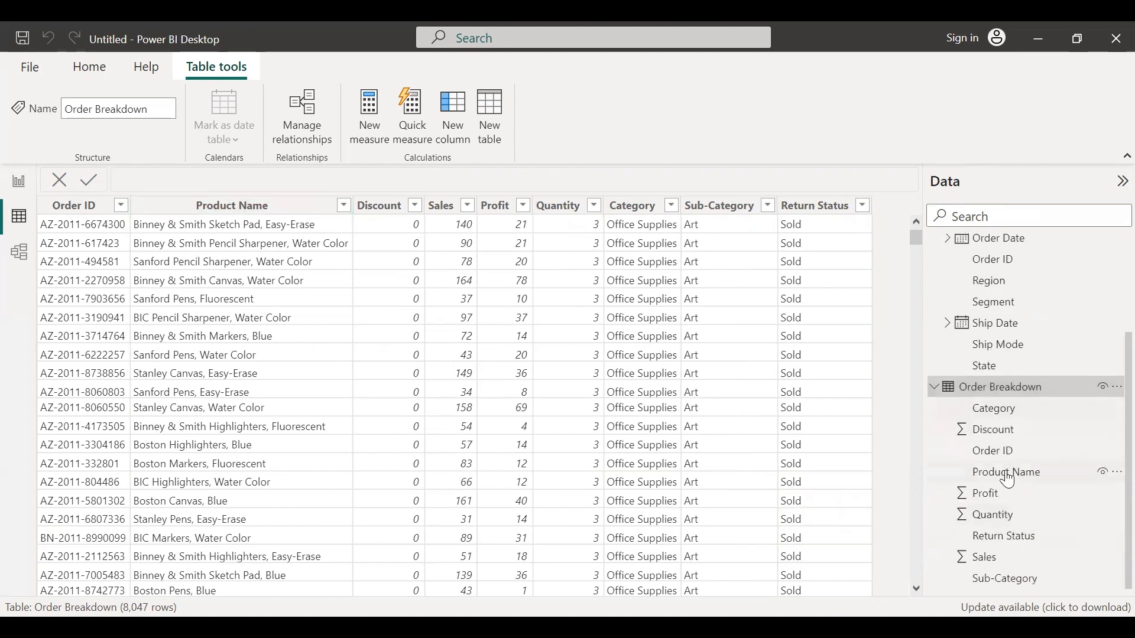
pyautogui.scroll(2, 1034, 398)
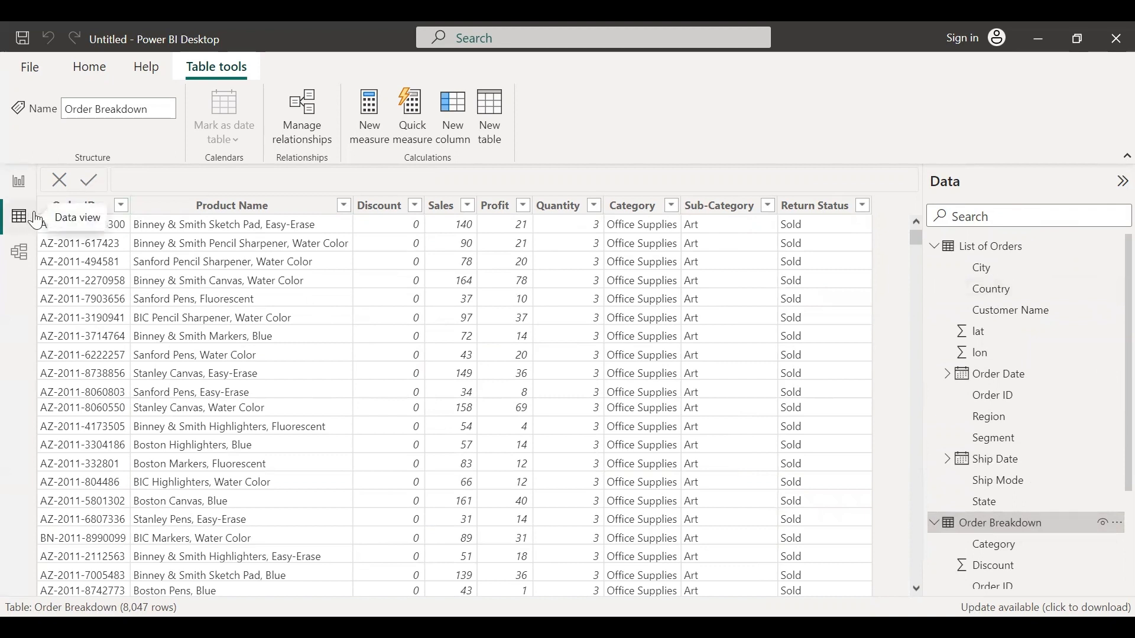
# Show the Model view with the Properties and Data panes collapsed.
pyautogui.click(21, 266)
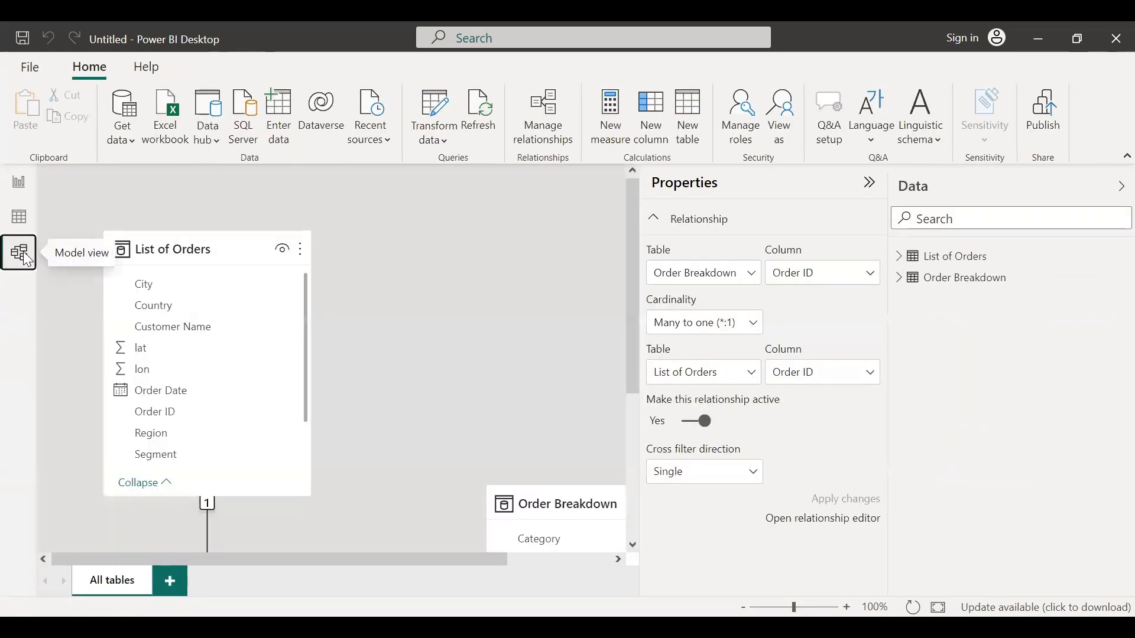
pyautogui.click(870, 185)
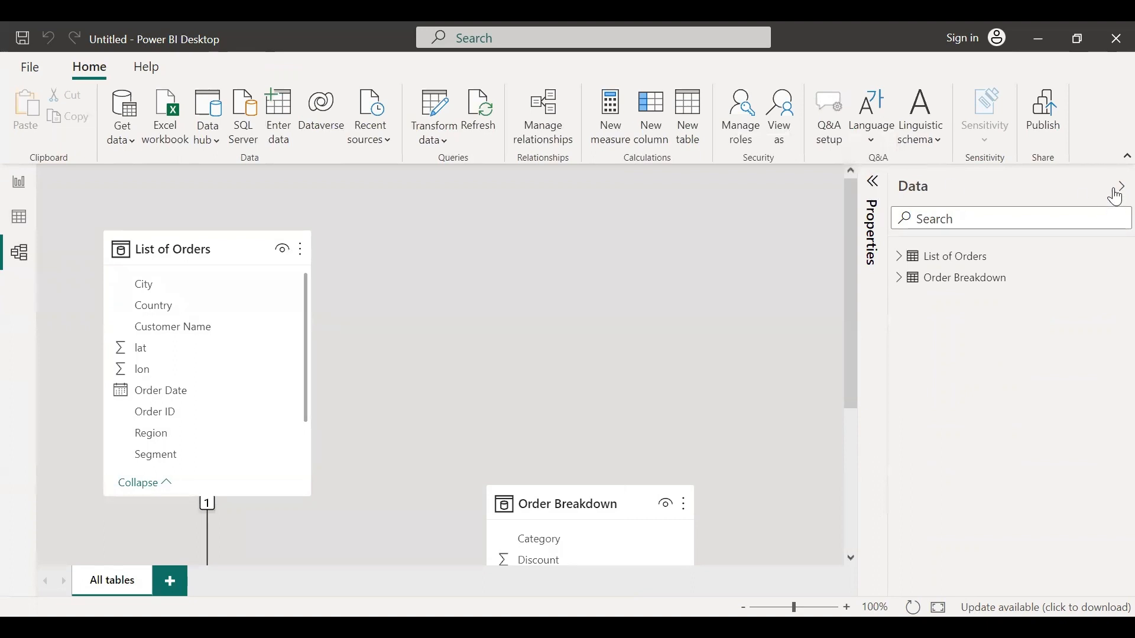
pyautogui.click(1121, 188)
# Move the Order Breakdown table to the right of the List of Orders table, level with it in the model diagram.
pyautogui.scroll(-4, 674, 377)
pyautogui.scroll(4, 680, 378)
pyautogui.moveTo(629, 500); pyautogui.dragTo(669, 236)
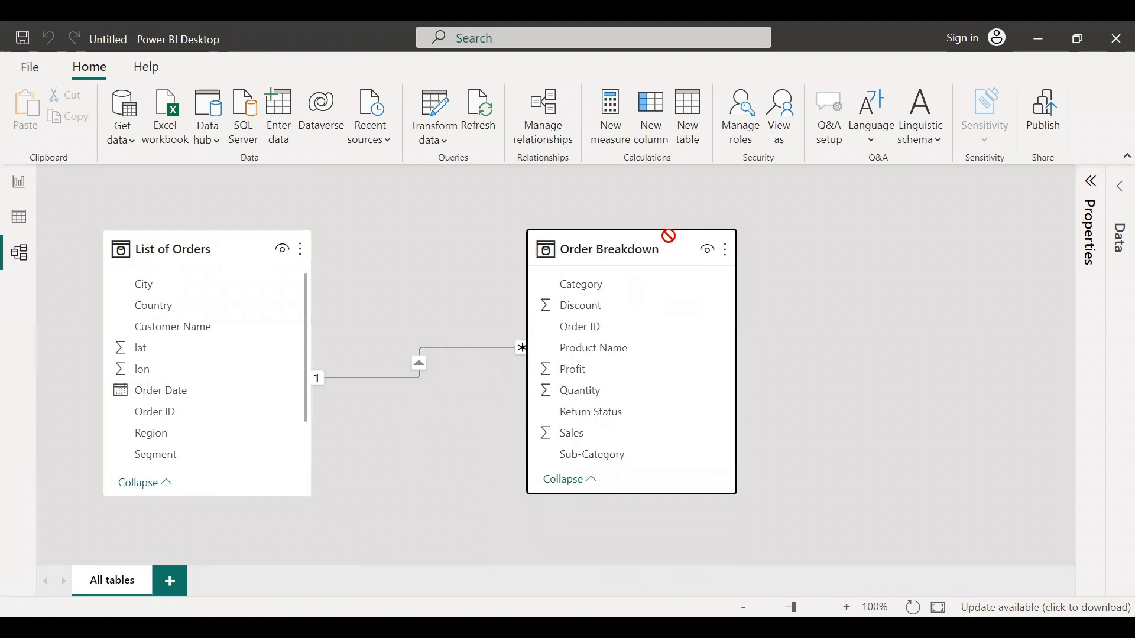
pyautogui.moveTo(669, 236); pyautogui.dragTo(668, 236)
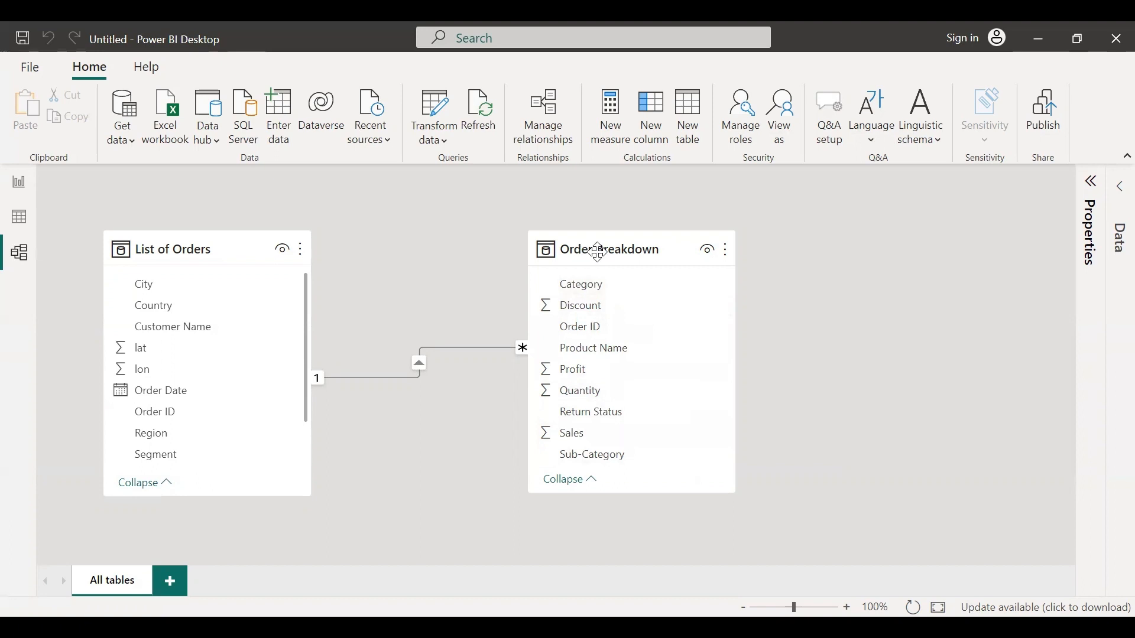
pyautogui.moveTo(578, 246)
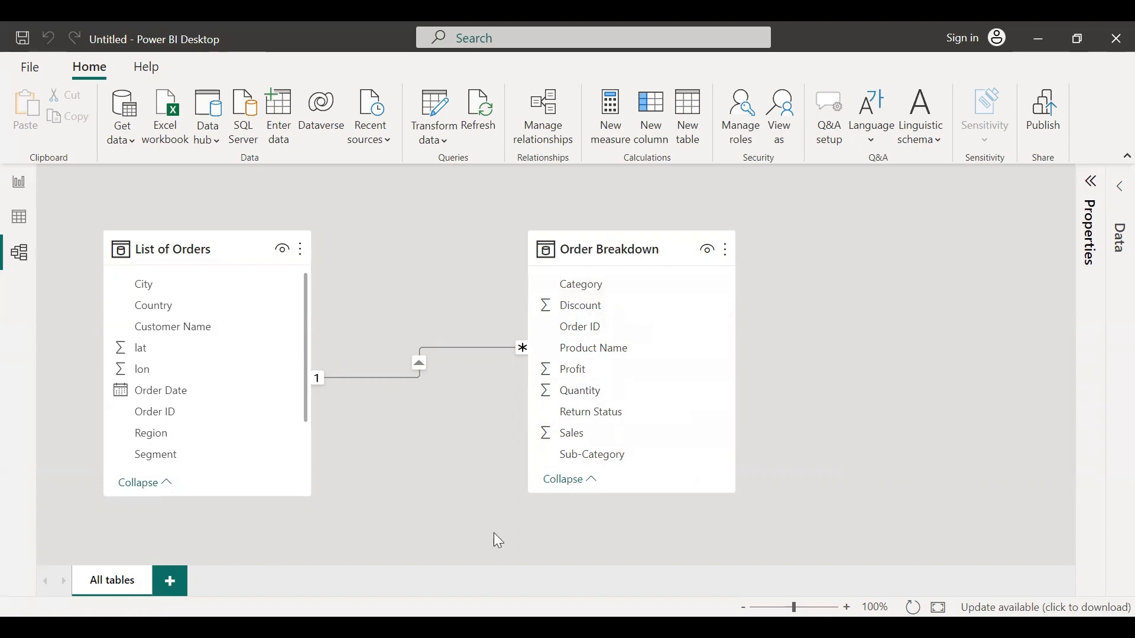